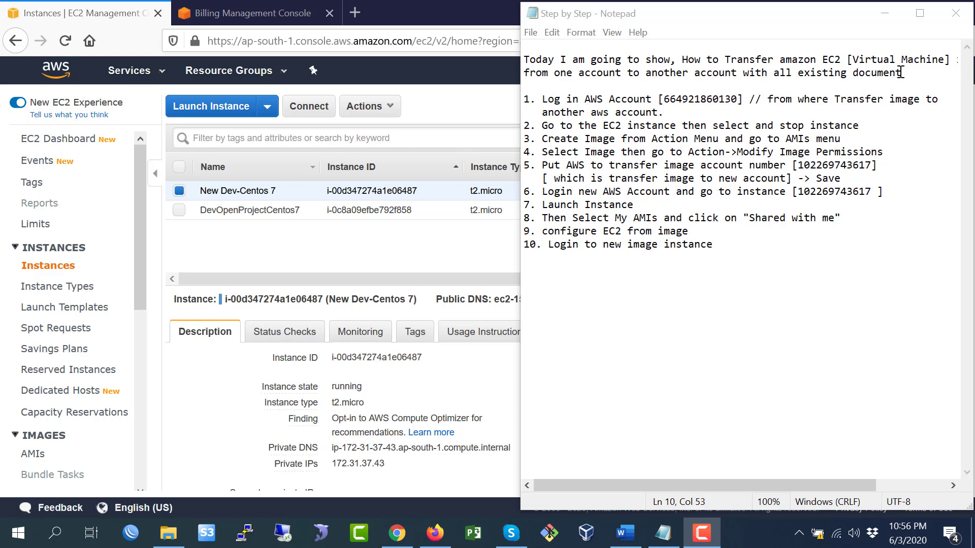
# - Review the EC2 transfer steps in the Notepad notes and highlight the source AWS account number
pyautogui.click(900, 72)
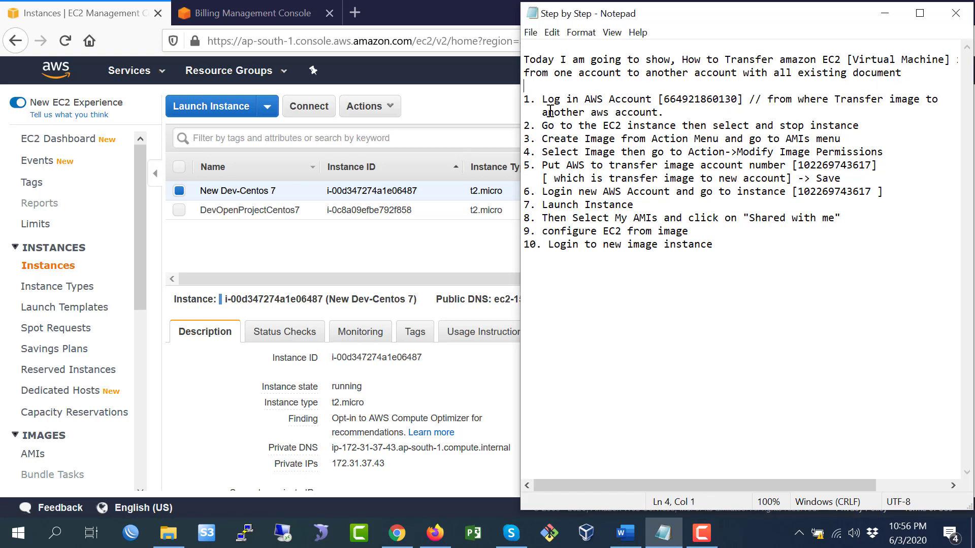
pyautogui.moveTo(530, 101); pyautogui.dragTo(715, 247)
pyautogui.click(615, 152)
pyautogui.doubleClick(697, 99)
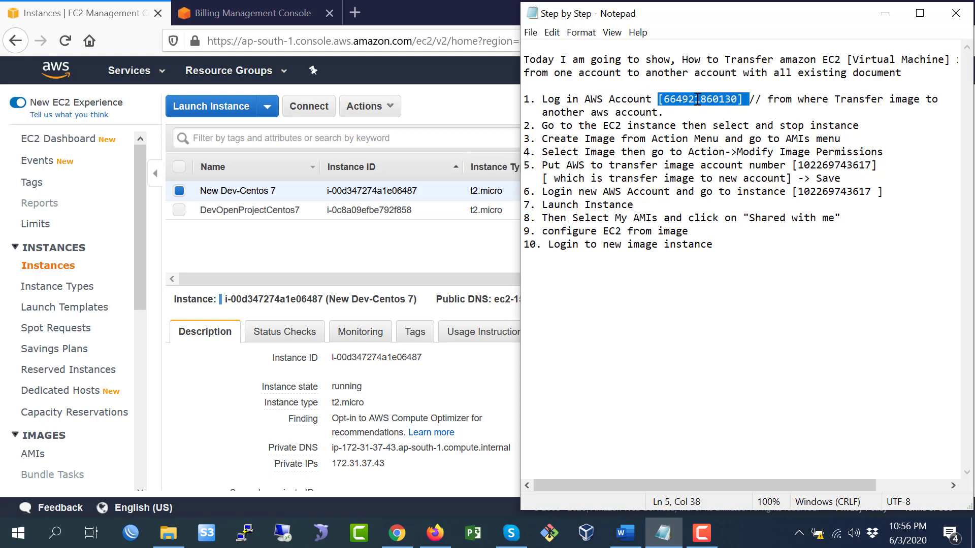
# - Open the AWS account settings in Firefox and check the Account Id against the source account number in the Notepad notes
pyautogui.click(117, 13)
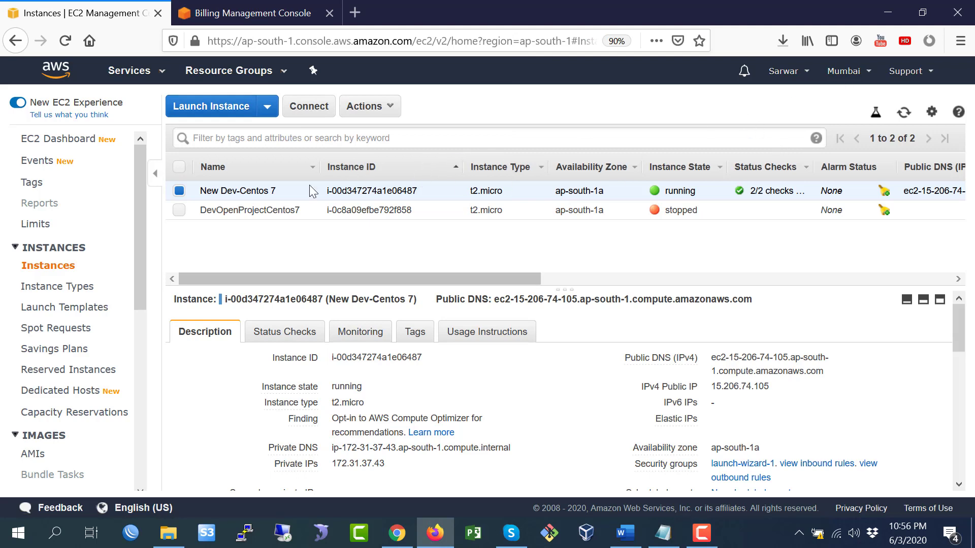
pyautogui.click(285, 13)
pyautogui.click(138, 16)
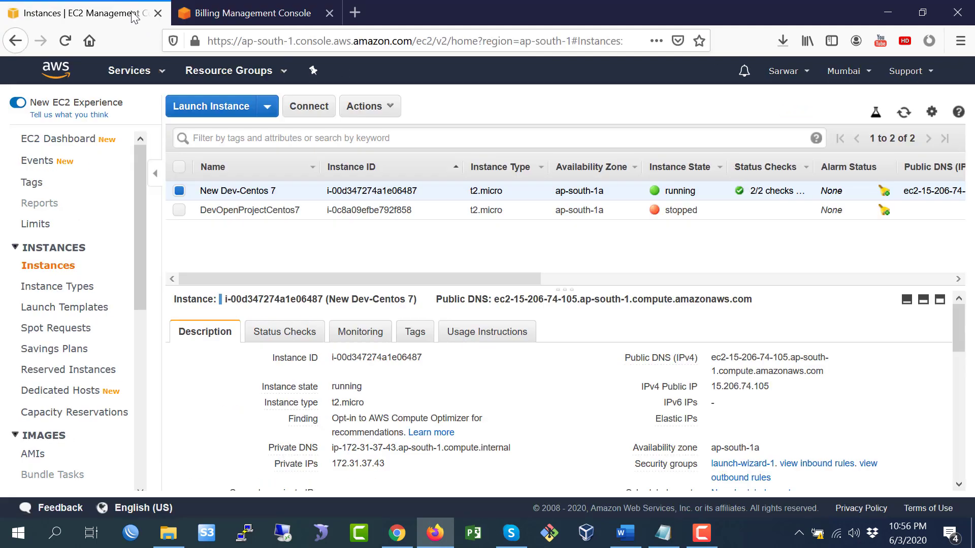
pyautogui.click(808, 74)
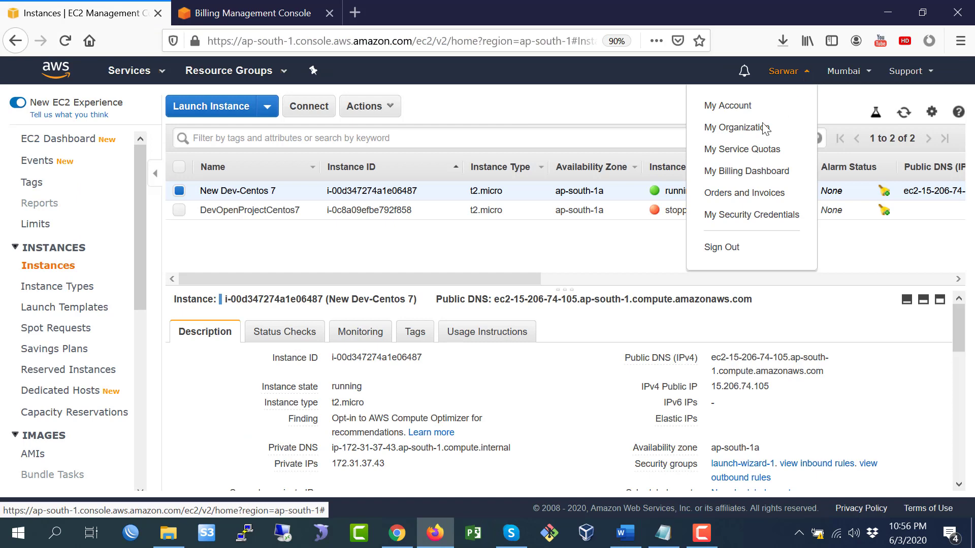
pyautogui.click(727, 106)
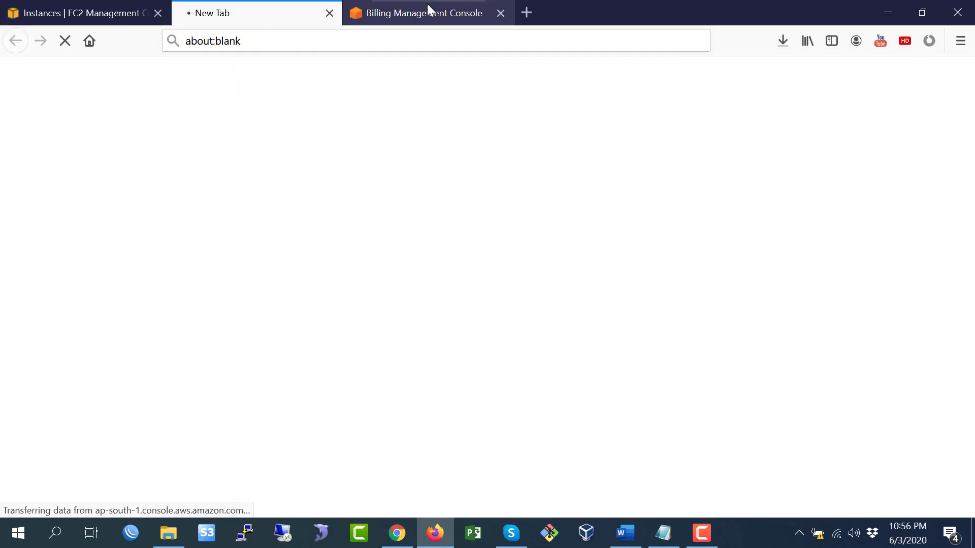
pyautogui.click(500, 12)
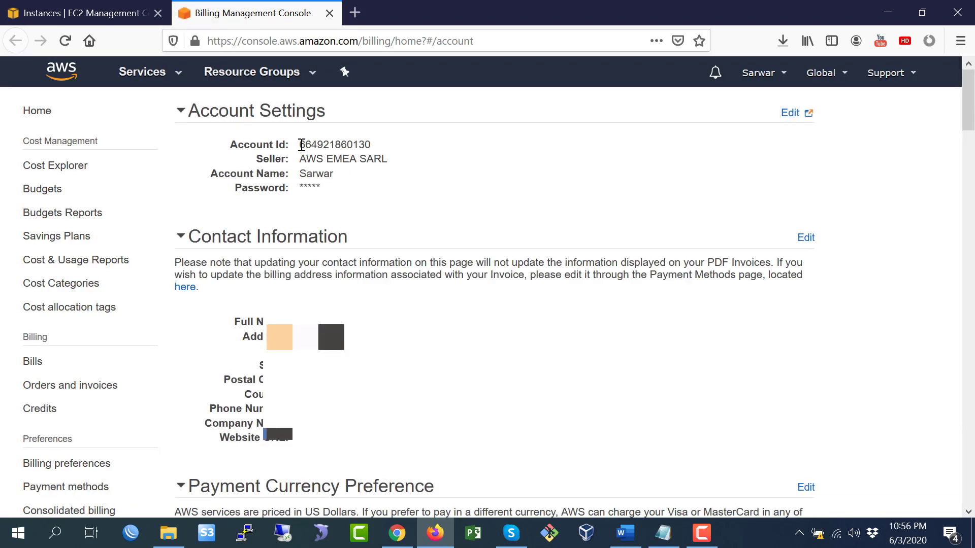
pyautogui.moveTo(301, 145); pyautogui.dragTo(381, 152)
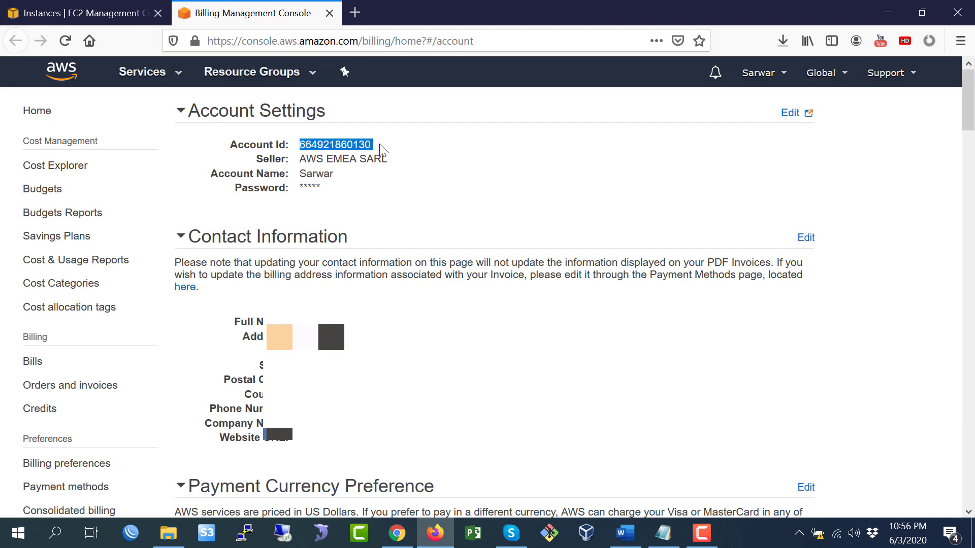
pyautogui.click(664, 531)
pyautogui.click(720, 100)
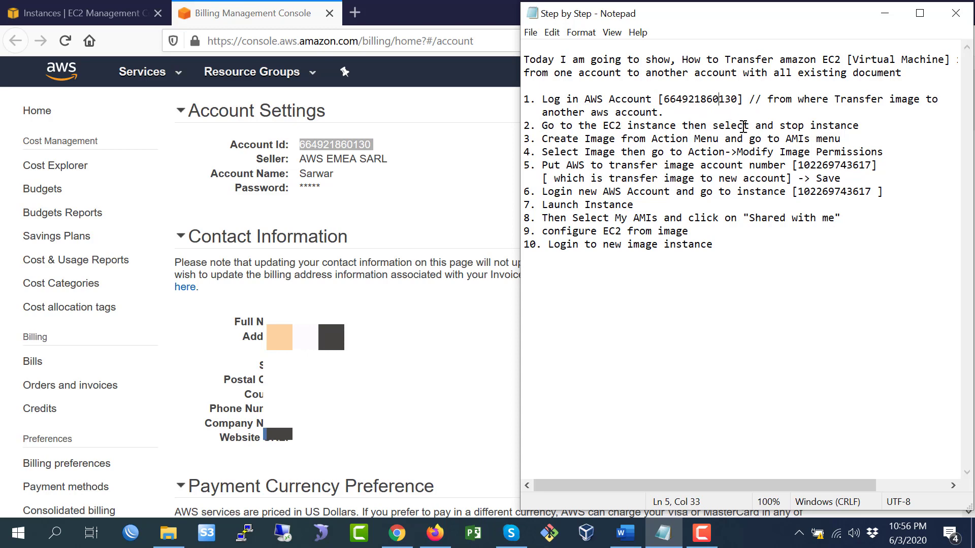
# - Return to the EC2 instances list in Firefox and stop the New Dev-Centos 7 instance
pyautogui.click(92, 8)
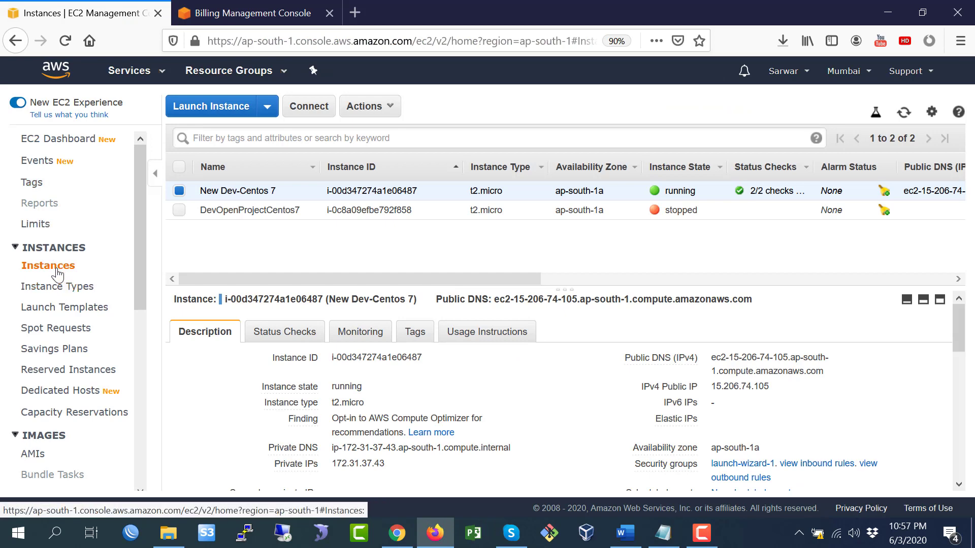
pyautogui.click(57, 271)
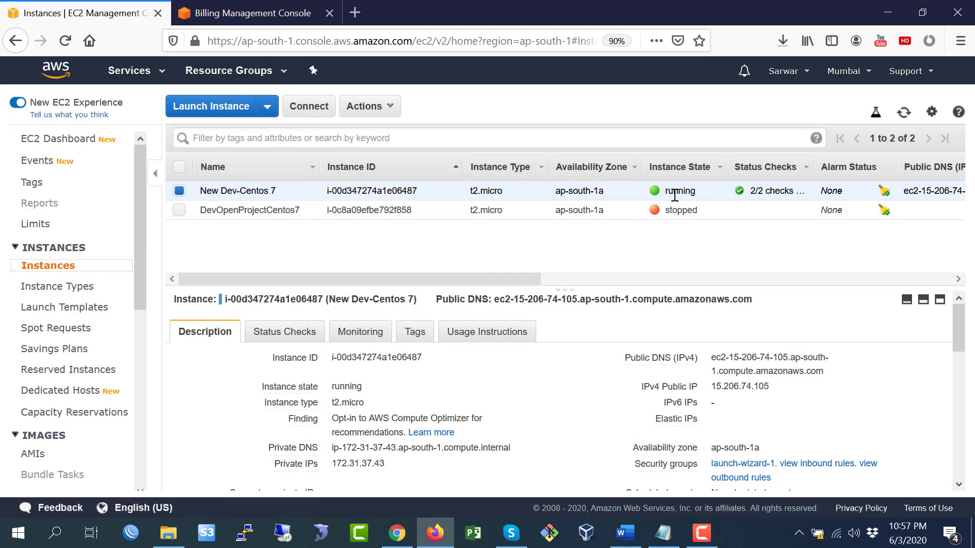
pyautogui.click(179, 191)
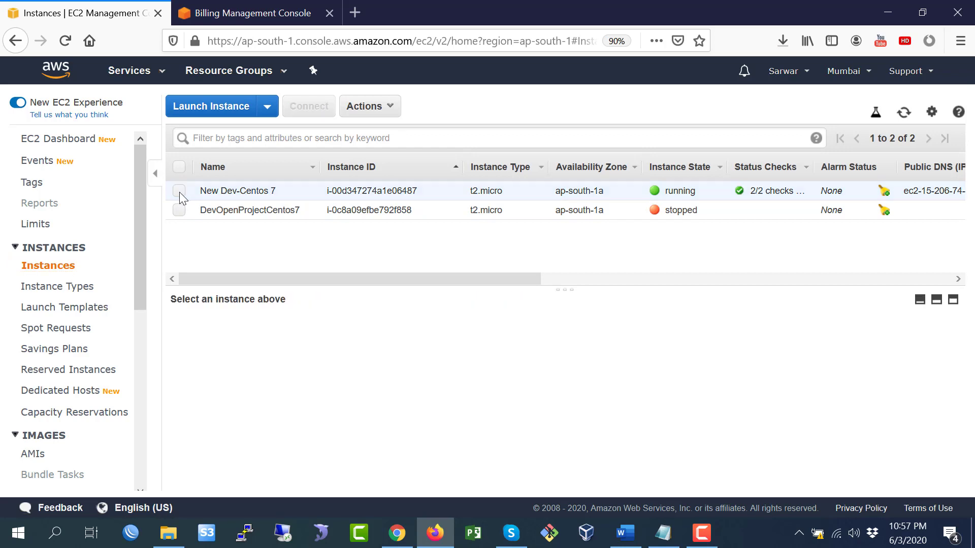
pyautogui.click(179, 191)
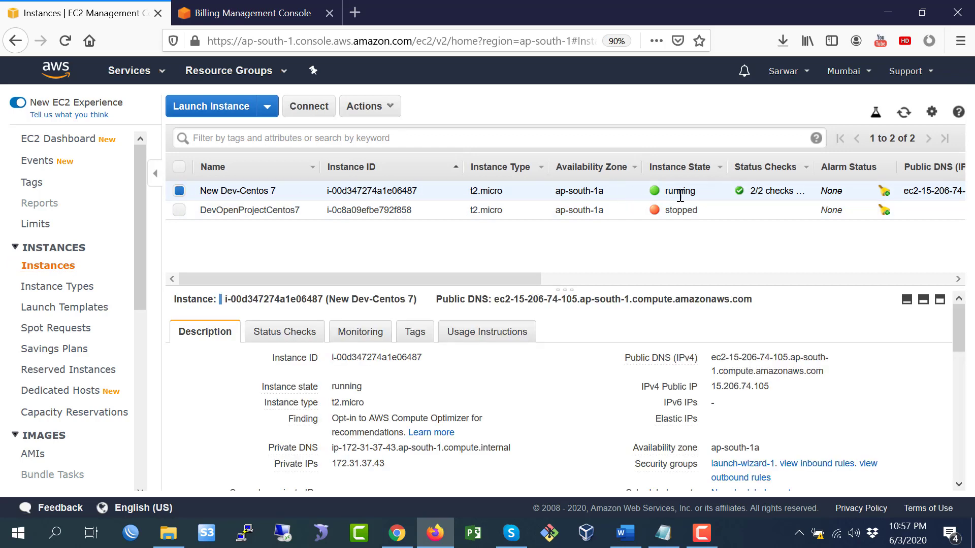
pyautogui.click(389, 109)
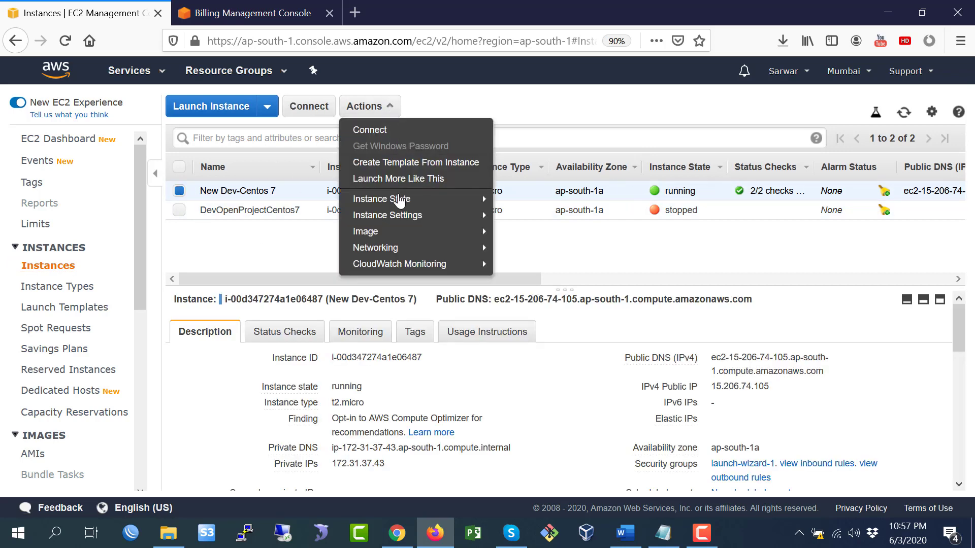
pyautogui.moveTo(399, 200)
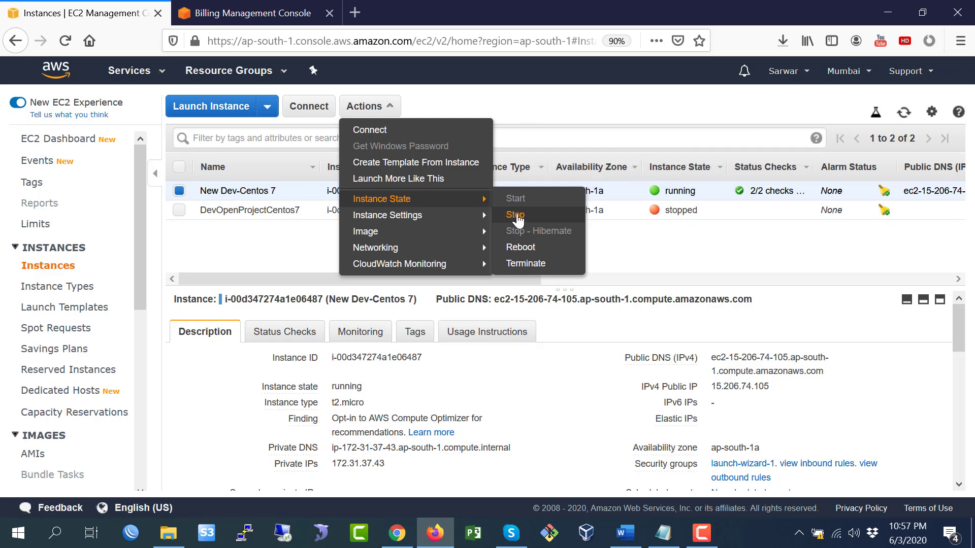
pyautogui.click(517, 215)
pyautogui.click(645, 377)
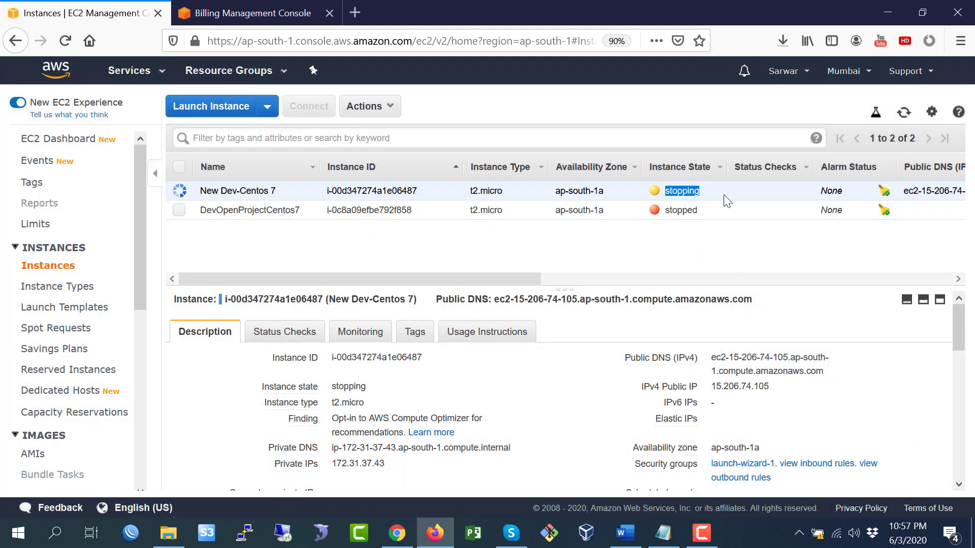
pyautogui.click(702, 532)
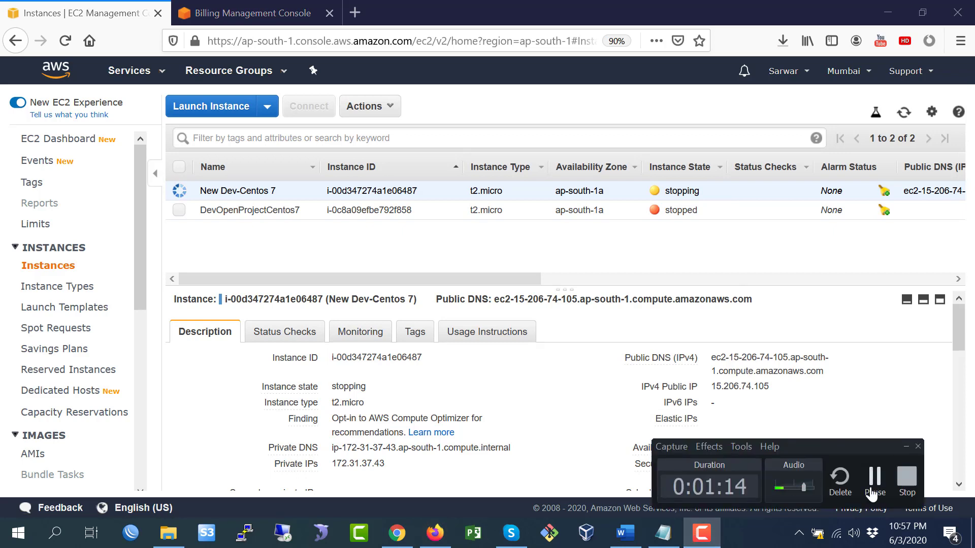
pyautogui.click(873, 492)
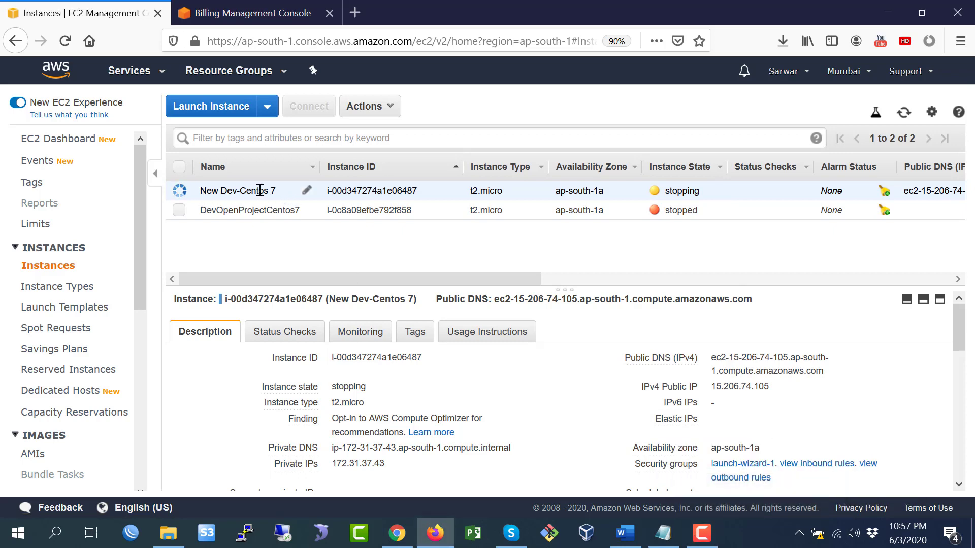
pyautogui.click(702, 533)
pyautogui.click(874, 480)
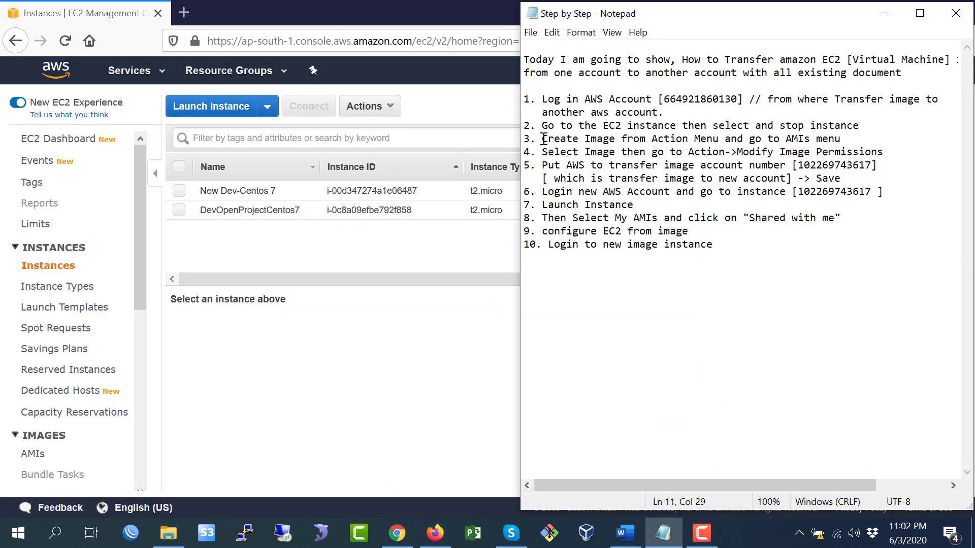
# - Following step 3 of the notes, create an image of the New Dev-Centos 7 instance named testdev with the description centos7
pyautogui.moveTo(544, 139); pyautogui.dragTo(854, 142)
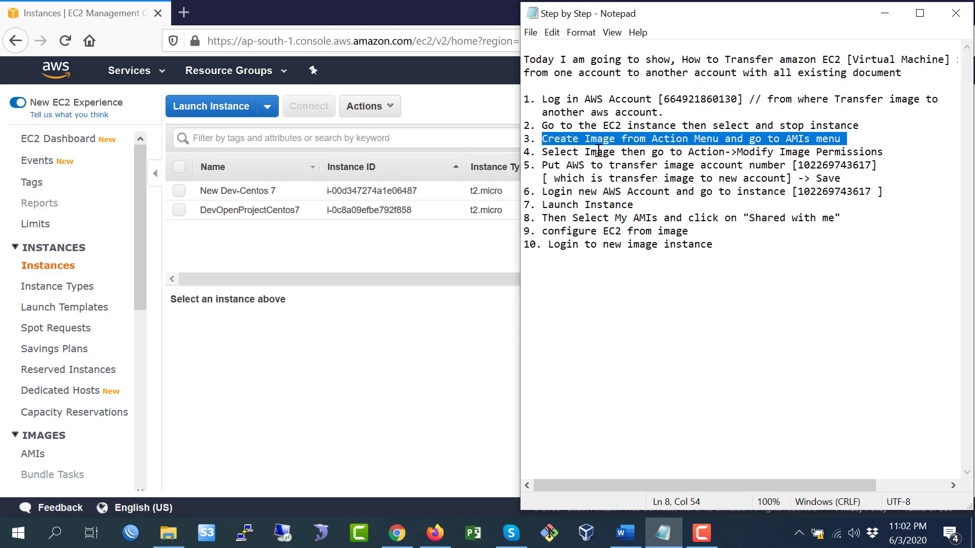
pyautogui.click(695, 140)
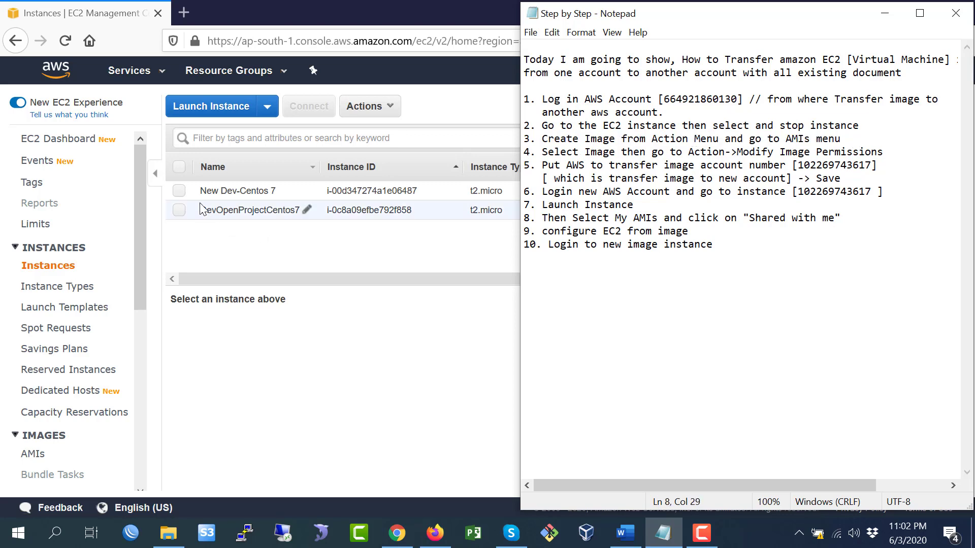
pyautogui.click(300, 371)
pyautogui.click(179, 191)
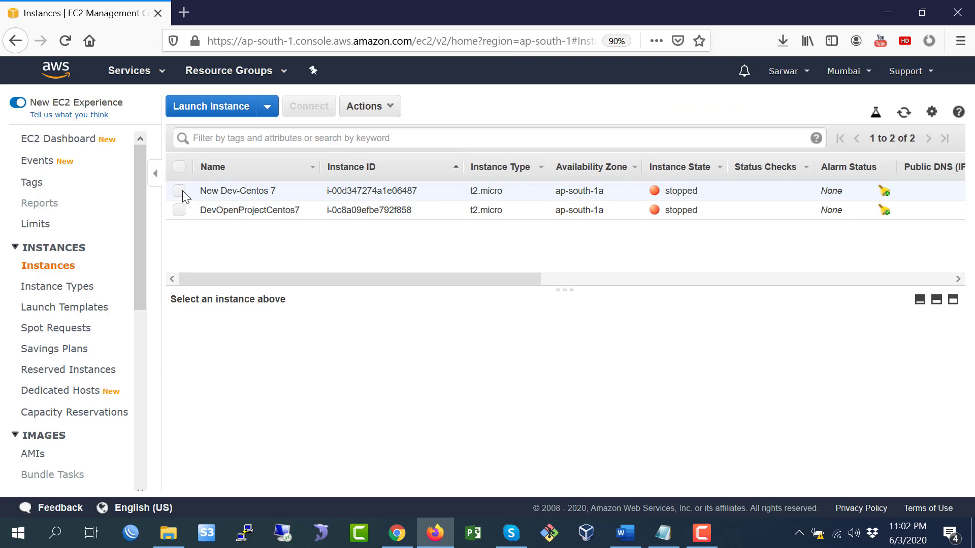
pyautogui.click(390, 109)
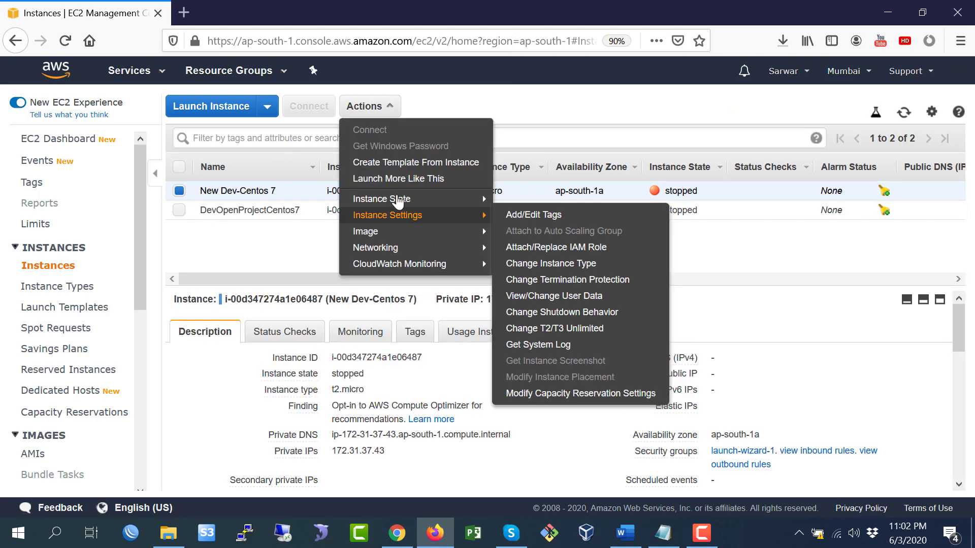
pyautogui.moveTo(398, 231)
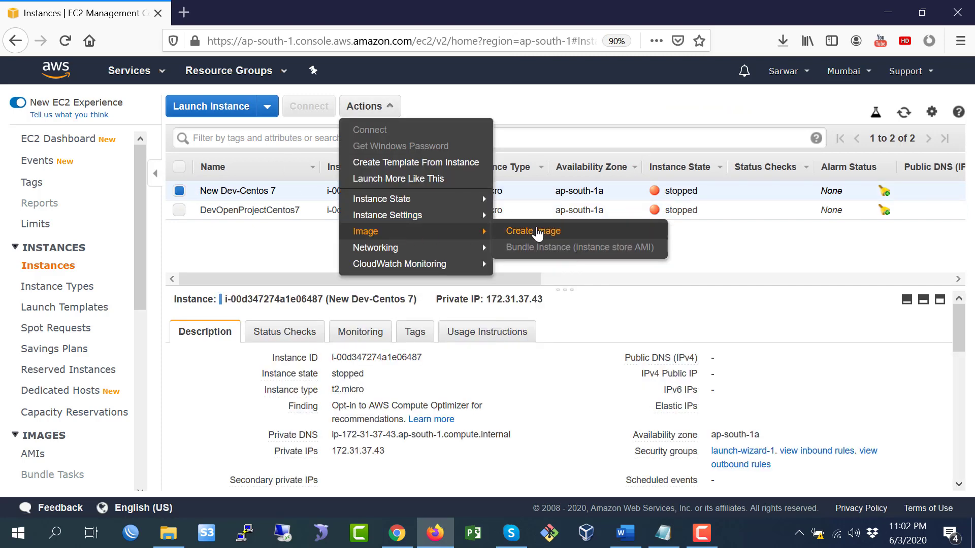
pyautogui.click(534, 230)
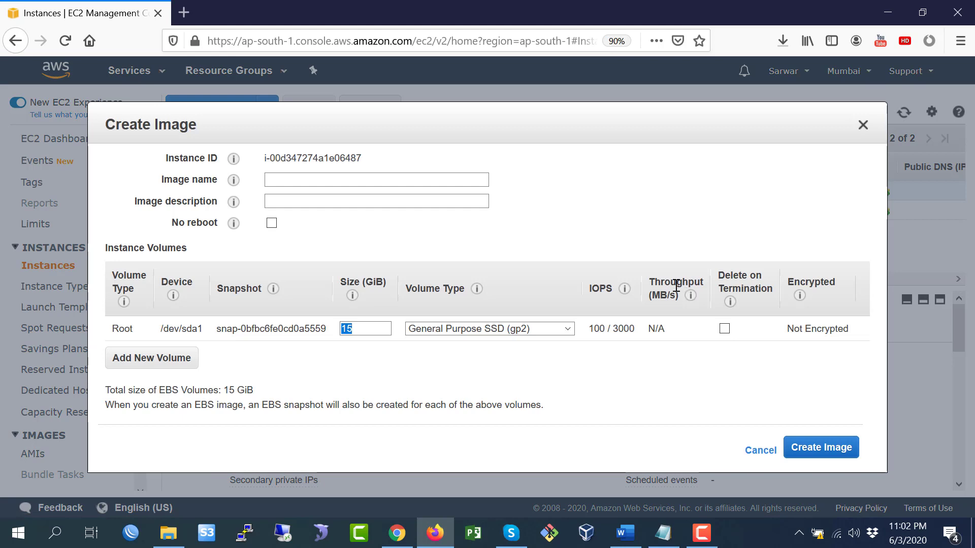
pyautogui.click(349, 183)
pyautogui.write('testdev')
pyautogui.click(330, 201)
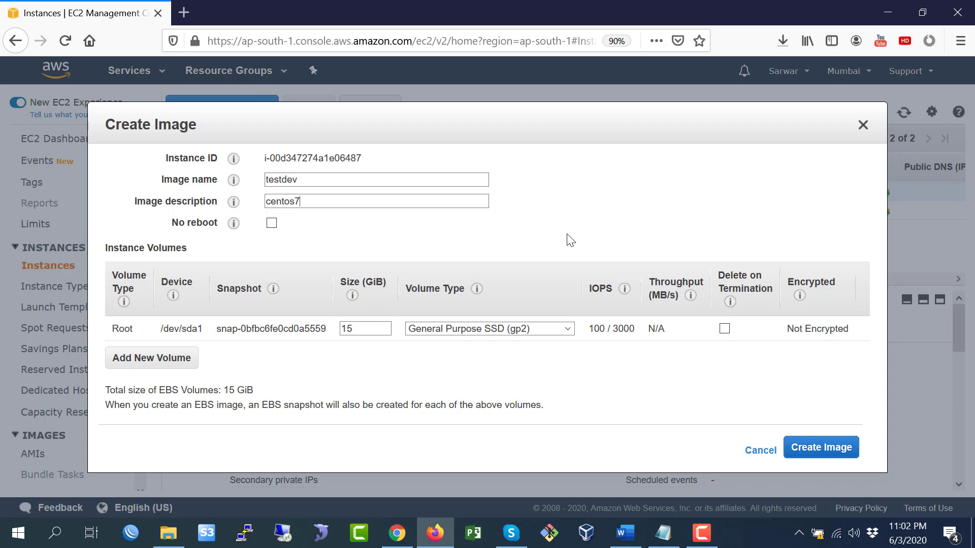
pyautogui.click(815, 454)
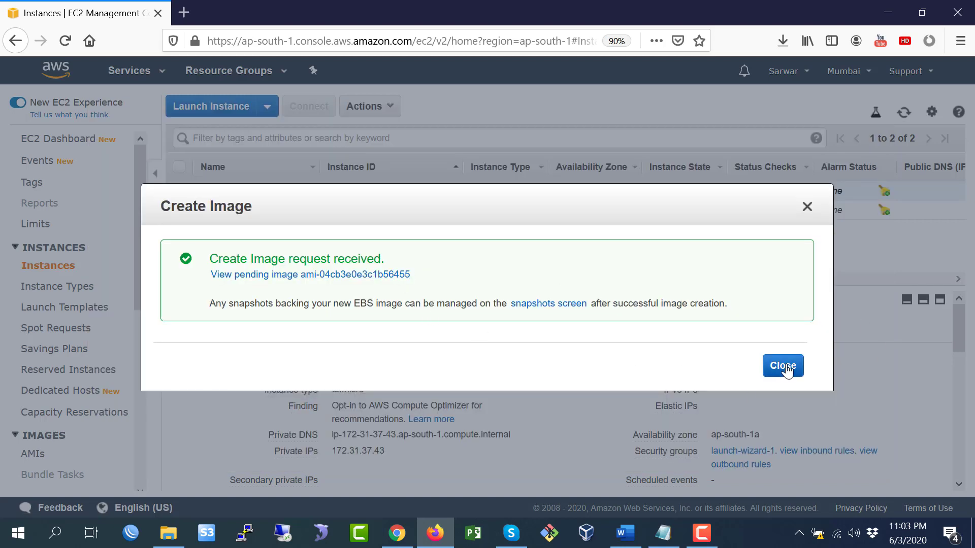
pyautogui.click(783, 366)
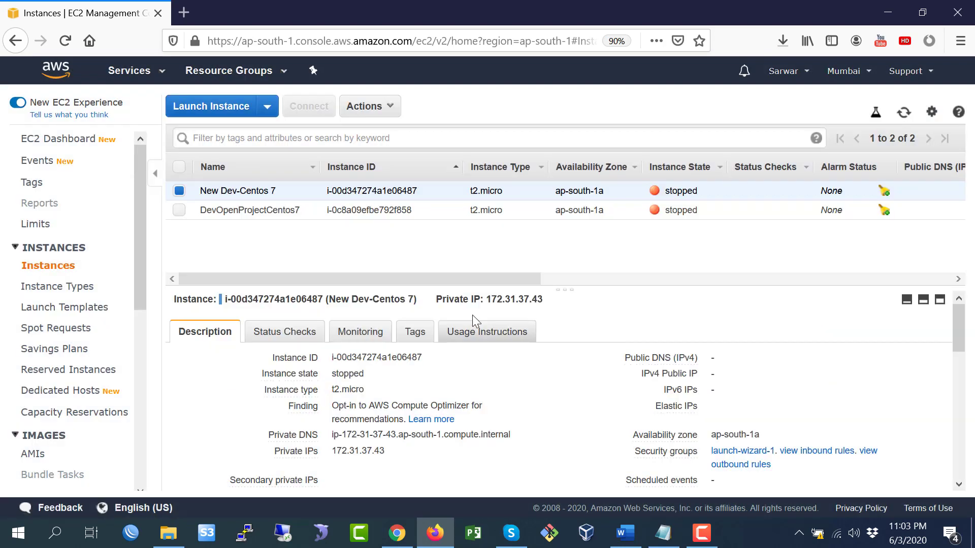
# - Check the AMIs instruction in the Notepad notes and open the AMIs list in the EC2 console
pyautogui.click(667, 544)
pyautogui.moveTo(783, 139); pyautogui.dragTo(846, 142)
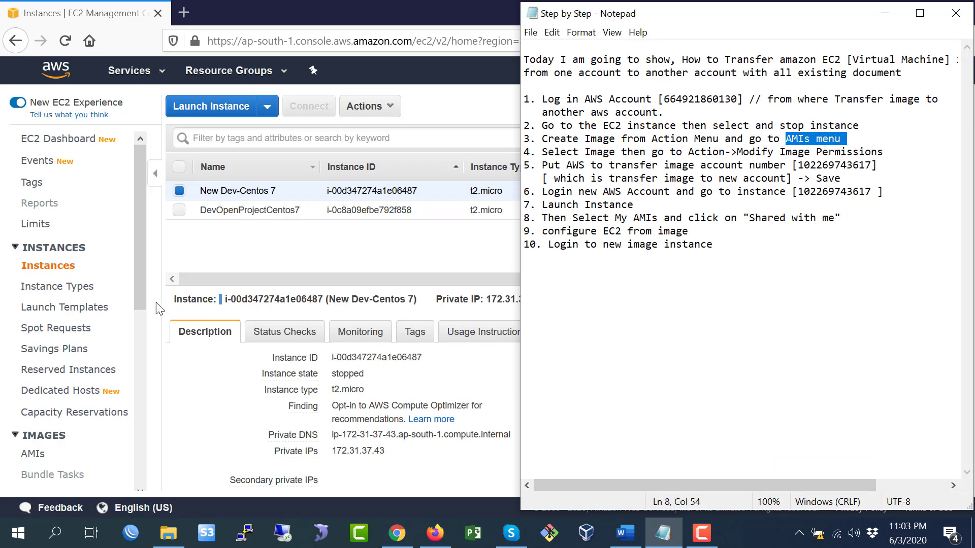
pyautogui.moveTo(142, 279); pyautogui.dragTo(142, 328)
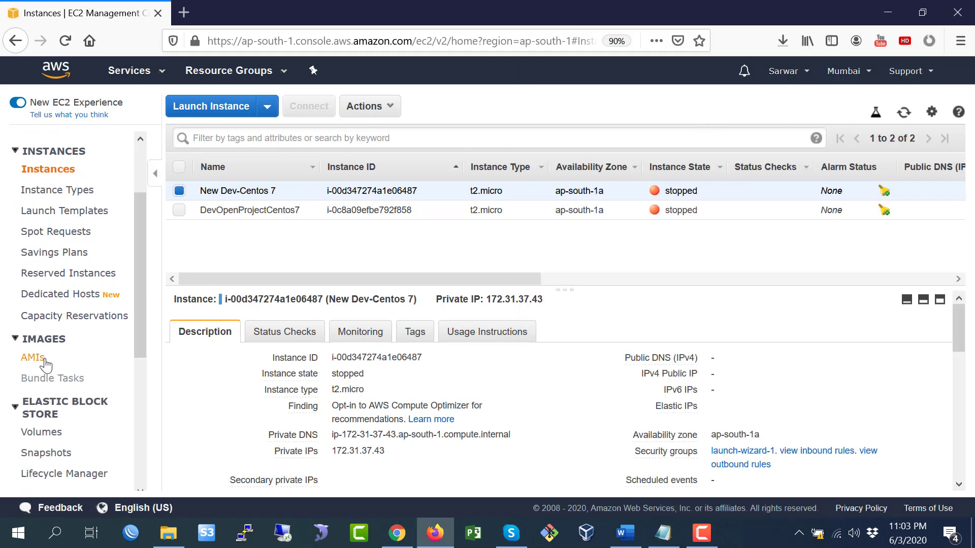
pyautogui.click(32, 361)
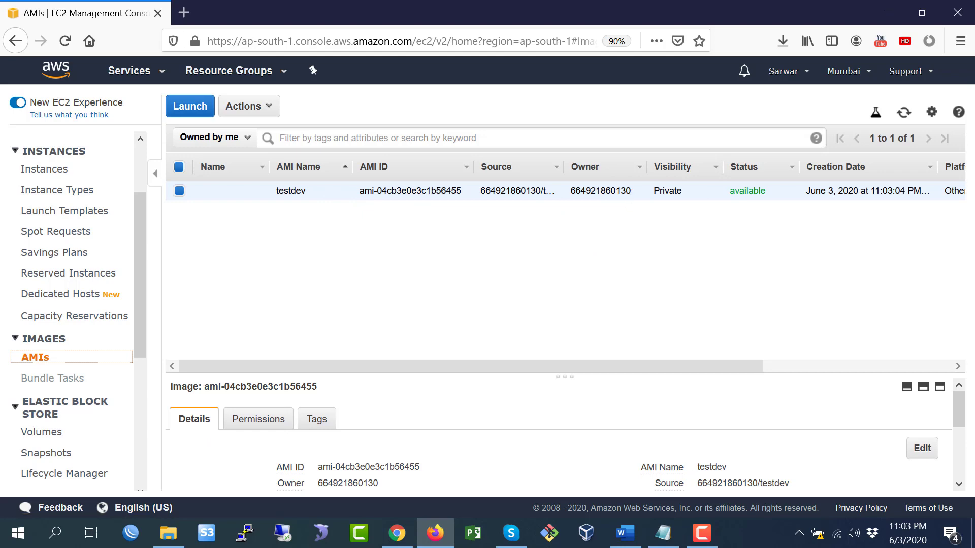
# - Check step 4 of the Notepad notes and open Modify Image Permissions for the testdev AMI in Firefox
pyautogui.click(663, 532)
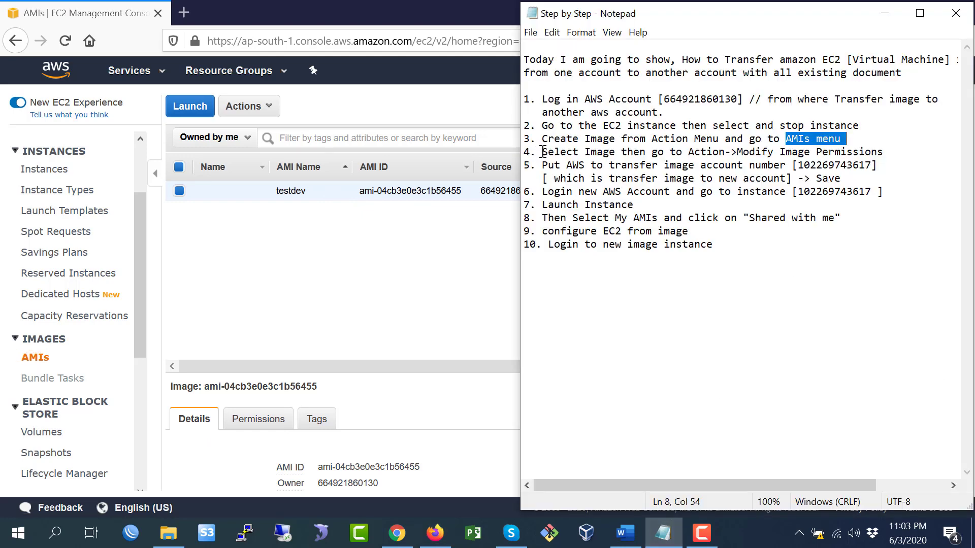
pyautogui.moveTo(541, 152); pyautogui.dragTo(587, 152)
pyautogui.click(622, 153)
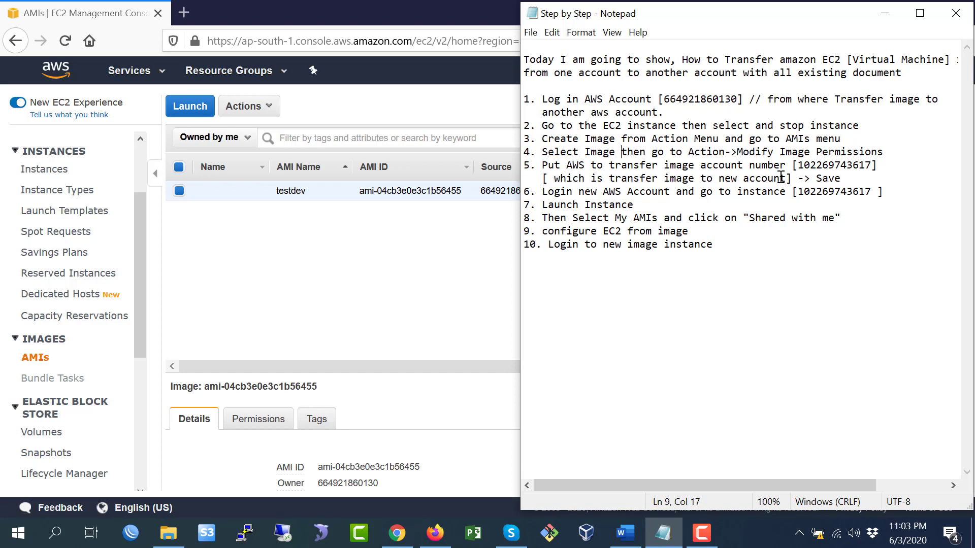
pyautogui.click(317, 278)
pyautogui.click(179, 191)
pyautogui.click(179, 191)
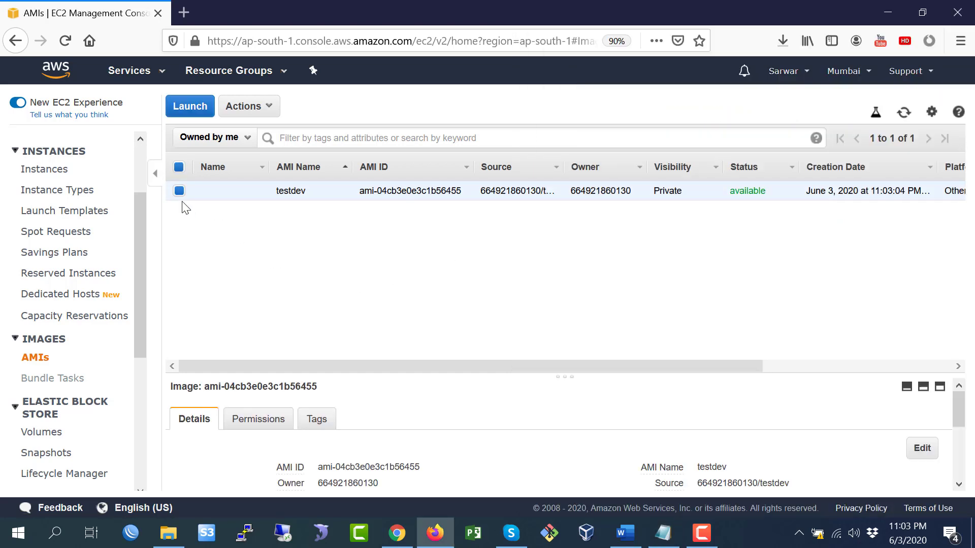
pyautogui.click(265, 106)
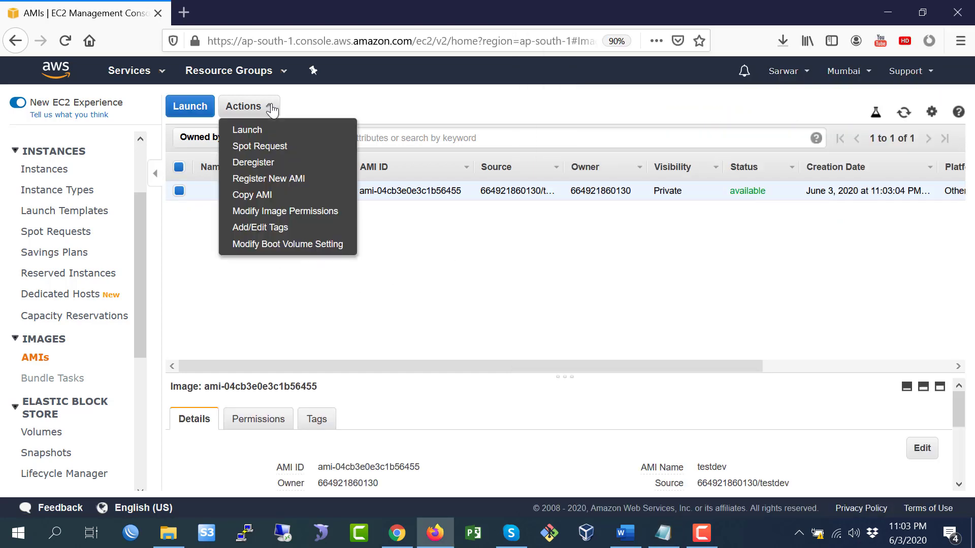
pyautogui.click(270, 213)
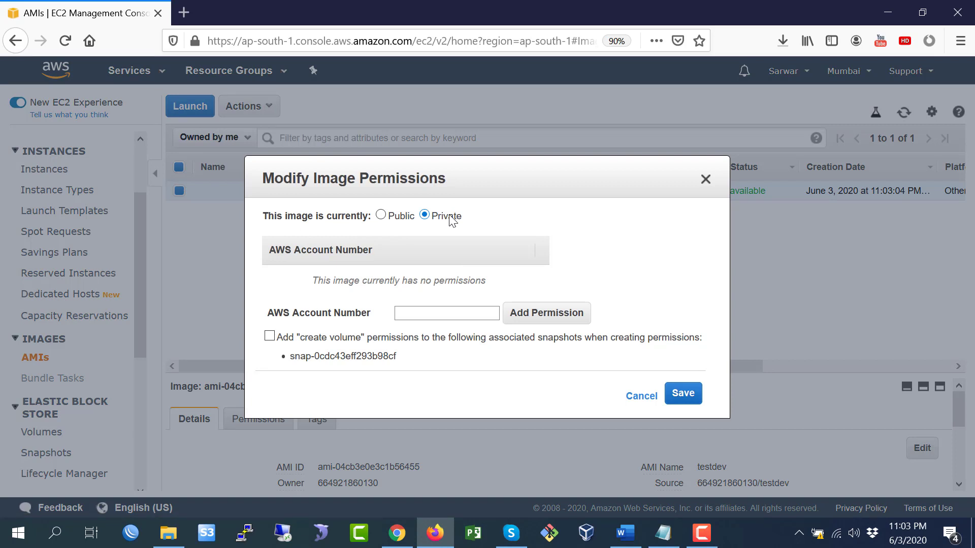
# - Share the private image with the destination AWS account number copied from step 5 of the Notepad notes, add "create volume" permissions, and save
pyautogui.click(418, 315)
pyautogui.click(663, 533)
pyautogui.moveTo(800, 165); pyautogui.dragTo(871, 168)
pyautogui.moveTo(664, 102); pyautogui.dragTo(738, 101)
pyautogui.click(816, 178)
pyautogui.moveTo(800, 165); pyautogui.dragTo(870, 168)
pyautogui.hotkey('ctrl', 'c')
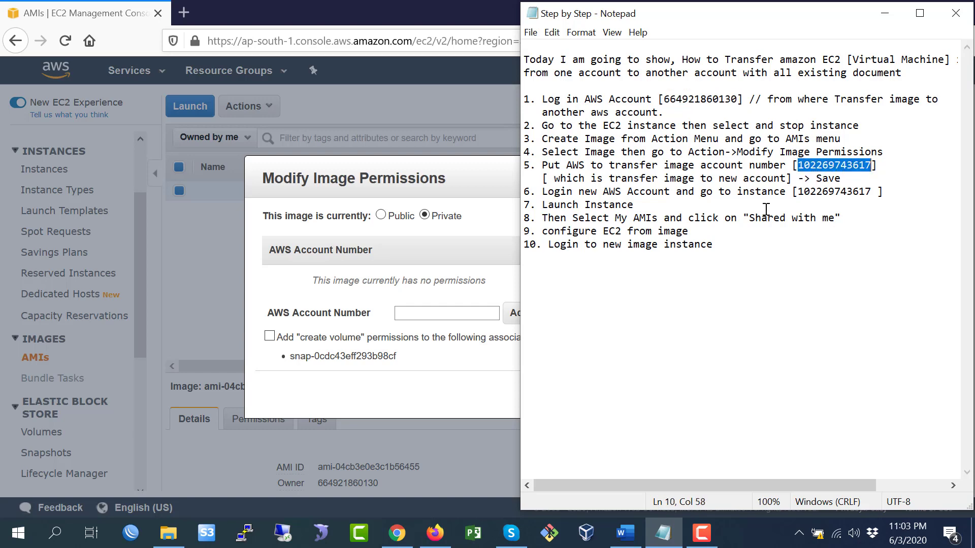
pyautogui.click(487, 252)
pyautogui.hotkey('ctrl', 'v')
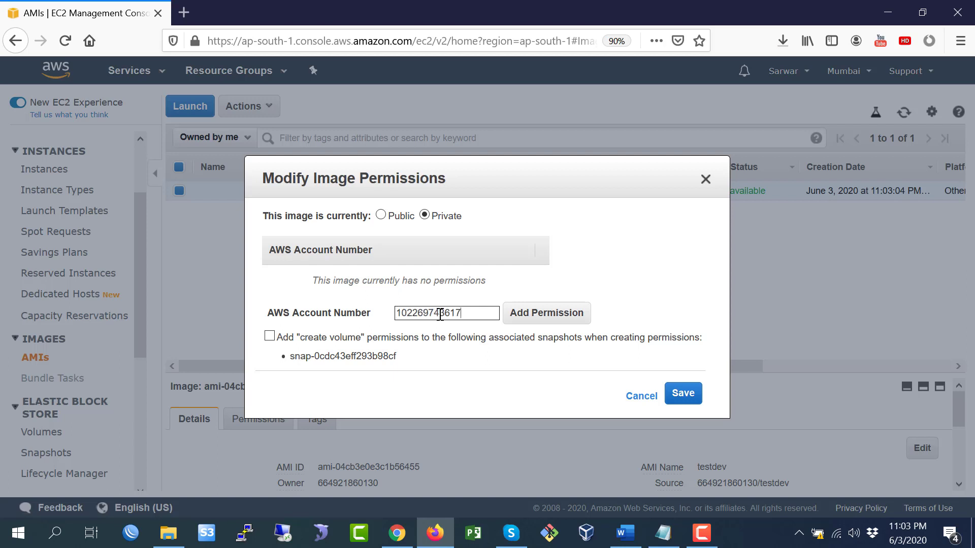
pyautogui.click(266, 337)
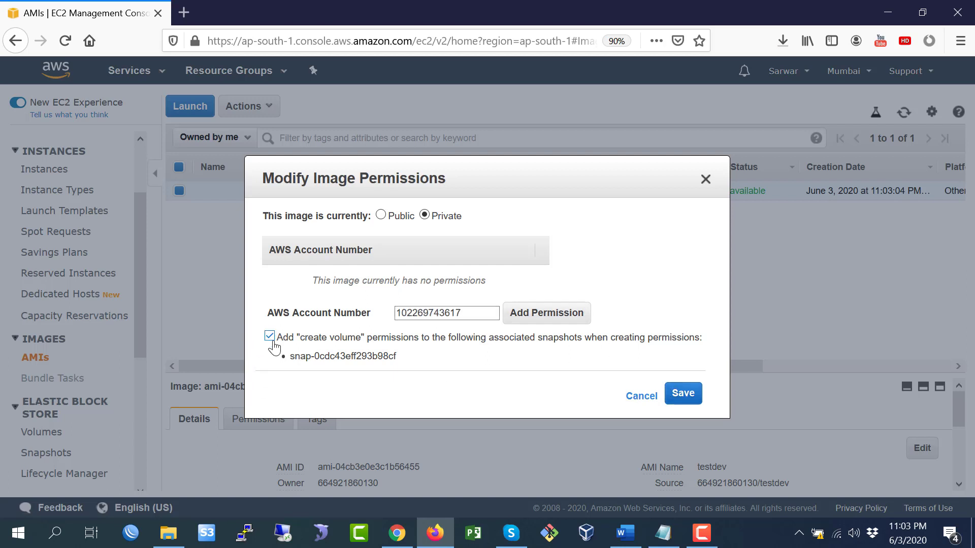
pyautogui.click(683, 400)
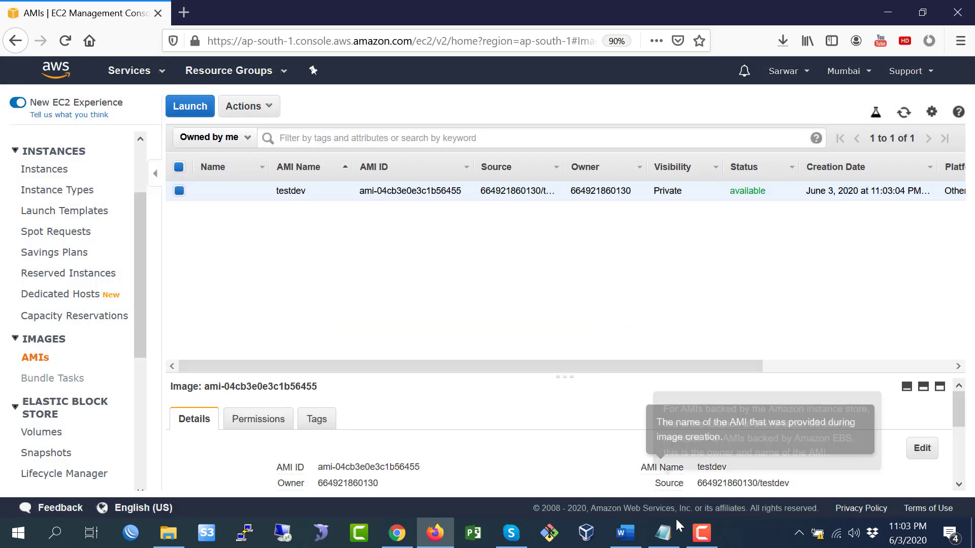
# - Read step 6 of the Notepad notes and check the destination account number against the Account Id in Chrome's AWS account settings
pyautogui.click(663, 533)
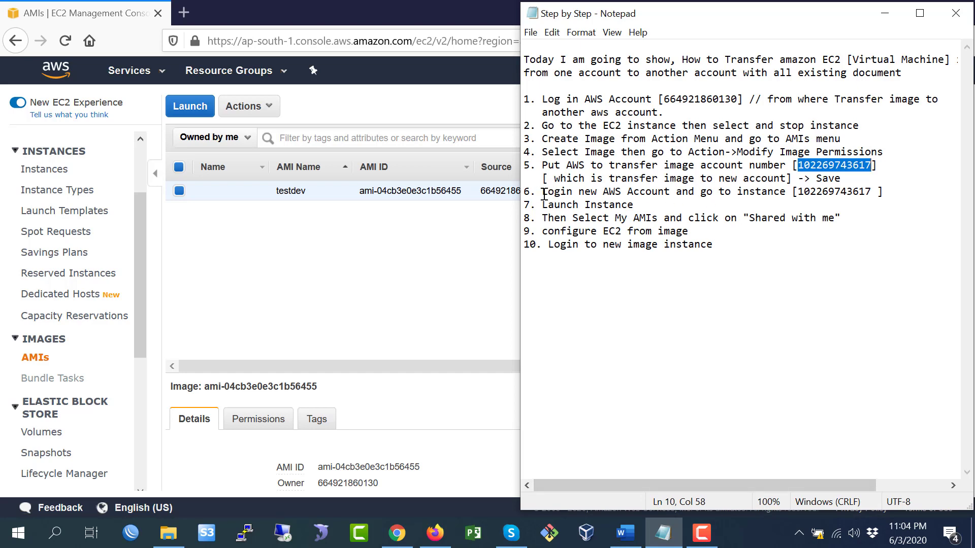
pyautogui.moveTo(542, 193); pyautogui.dragTo(870, 170)
pyautogui.click(865, 169)
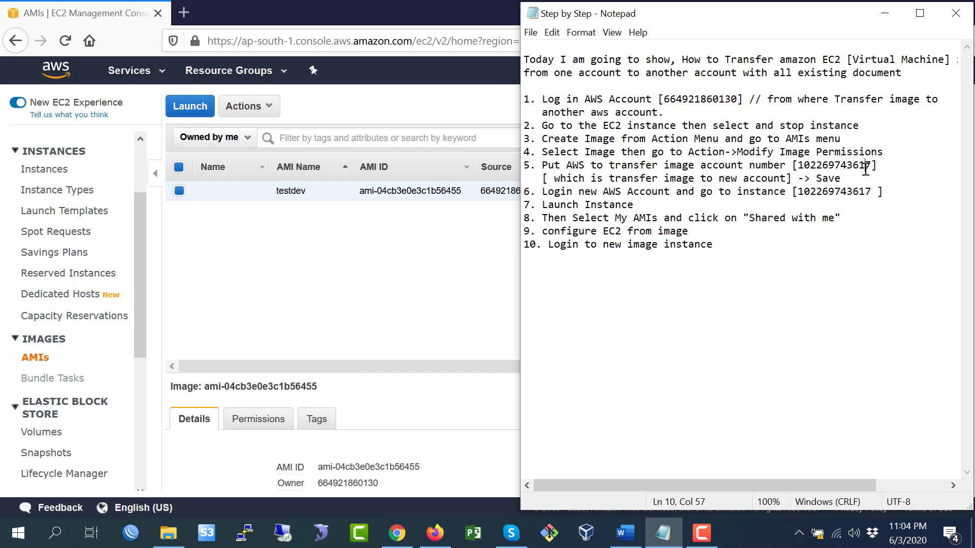
pyautogui.click(397, 533)
pyautogui.click(275, 12)
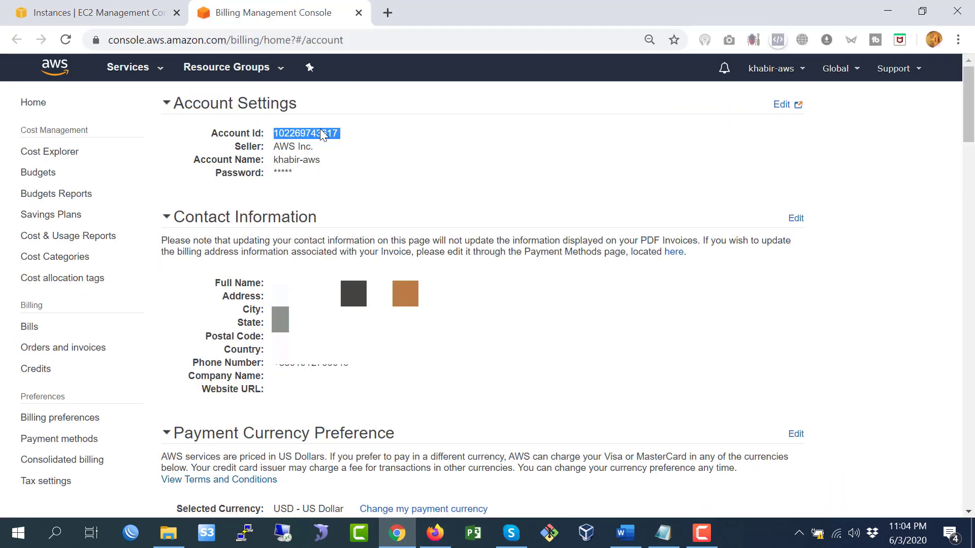
pyautogui.moveTo(341, 133); pyautogui.dragTo(281, 133)
pyautogui.click(358, 141)
# - Return to the EC2 instances list in Chrome and start the Launch Instance wizard, following step 7 of the Notepad notes
pyautogui.click(101, 12)
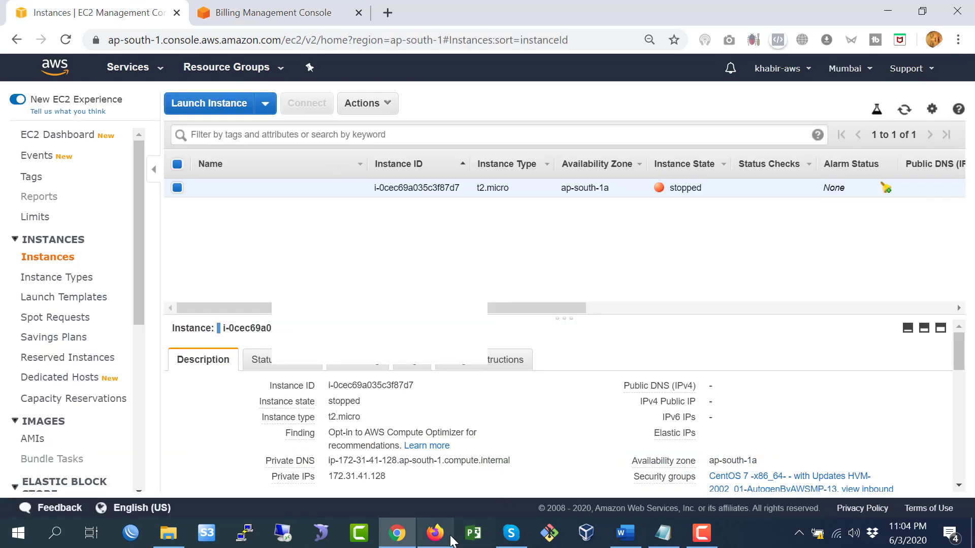
pyautogui.click(663, 533)
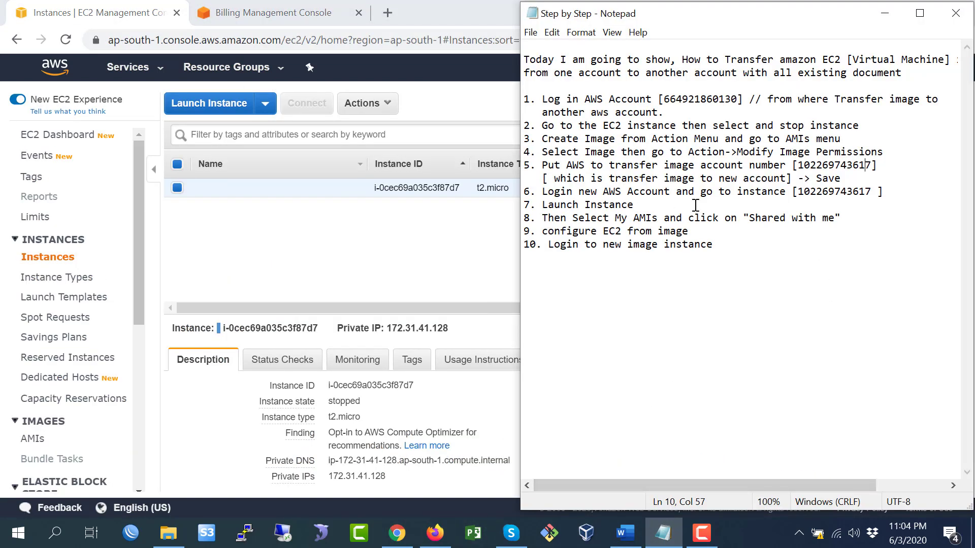
pyautogui.moveTo(542, 205); pyautogui.dragTo(634, 204)
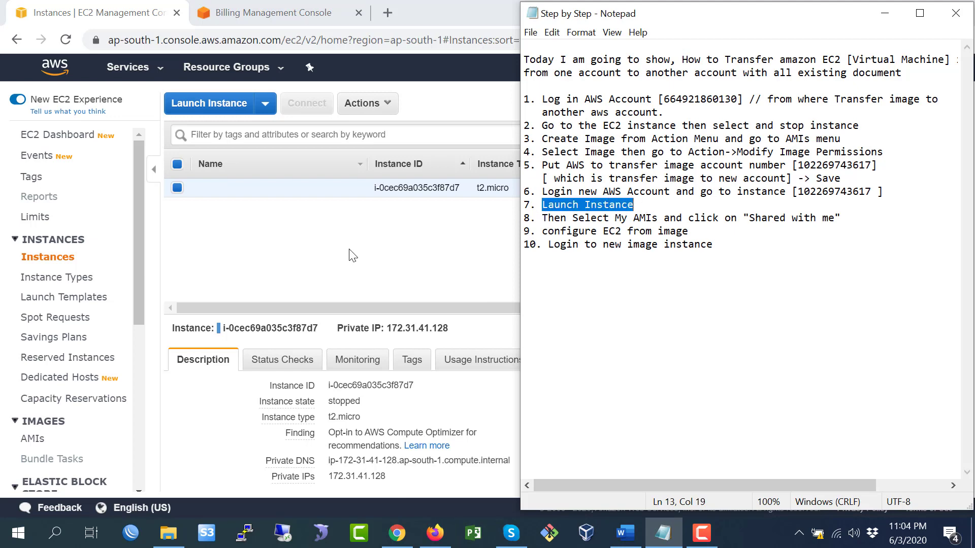
pyautogui.click(253, 234)
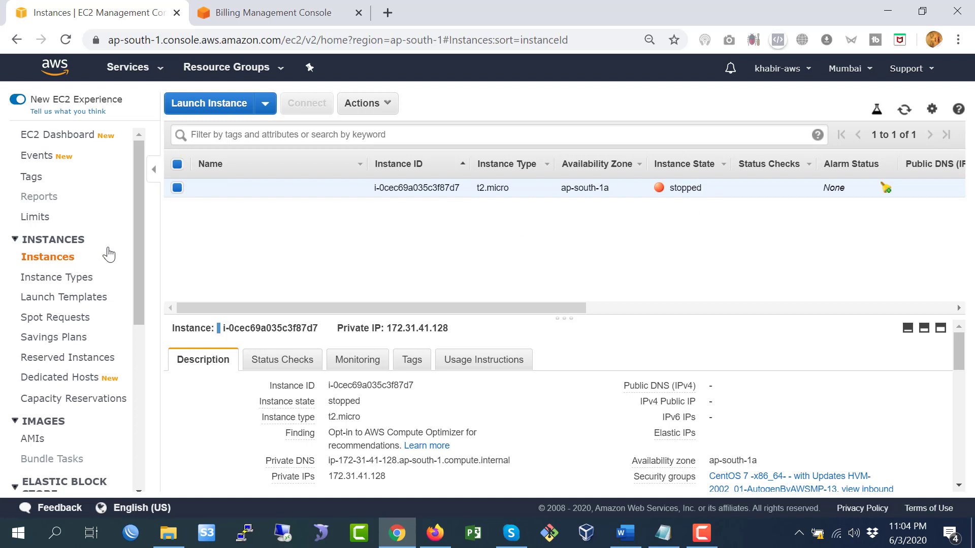
pyautogui.click(267, 108)
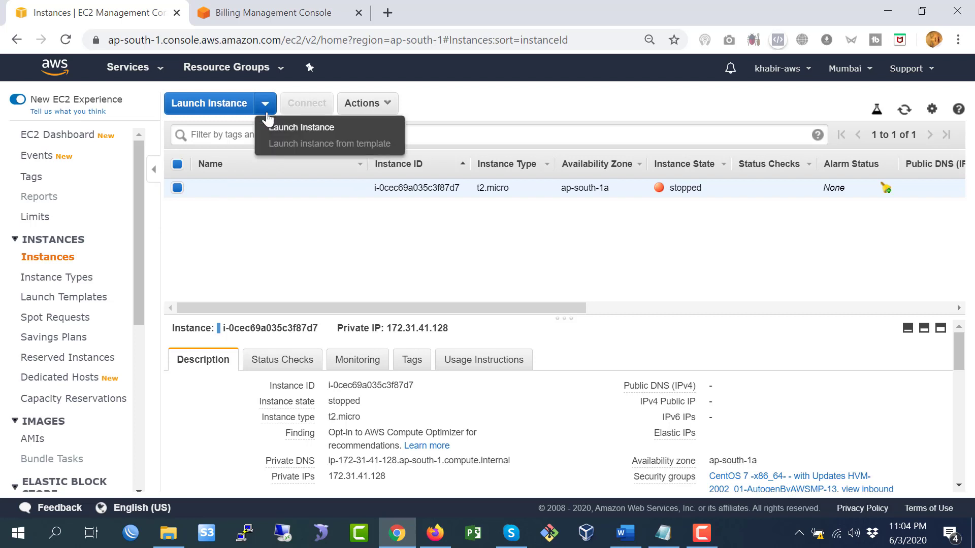
pyautogui.click(290, 131)
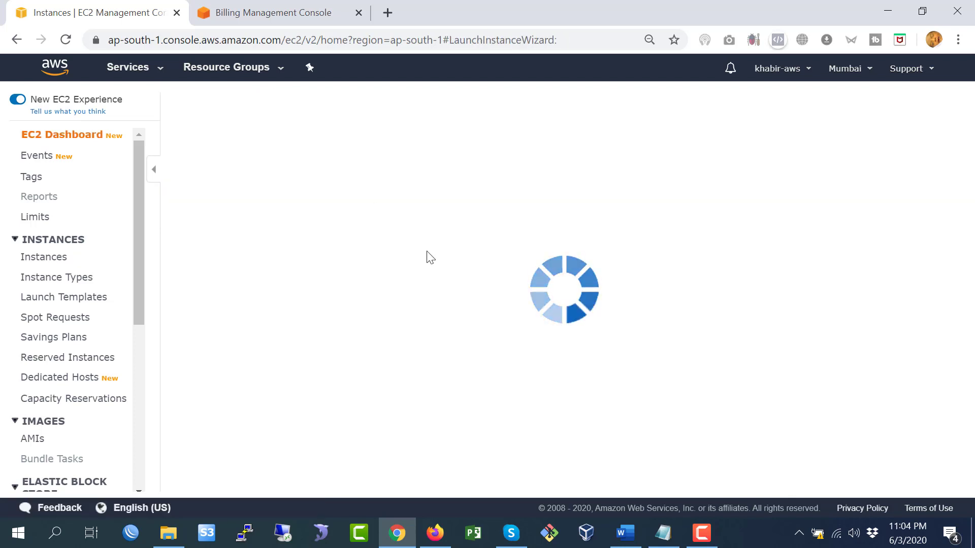
# - Consult the Notepad notes, include images shared with me under My AMIs, and select the testdev image for the new instance
pyautogui.click(663, 534)
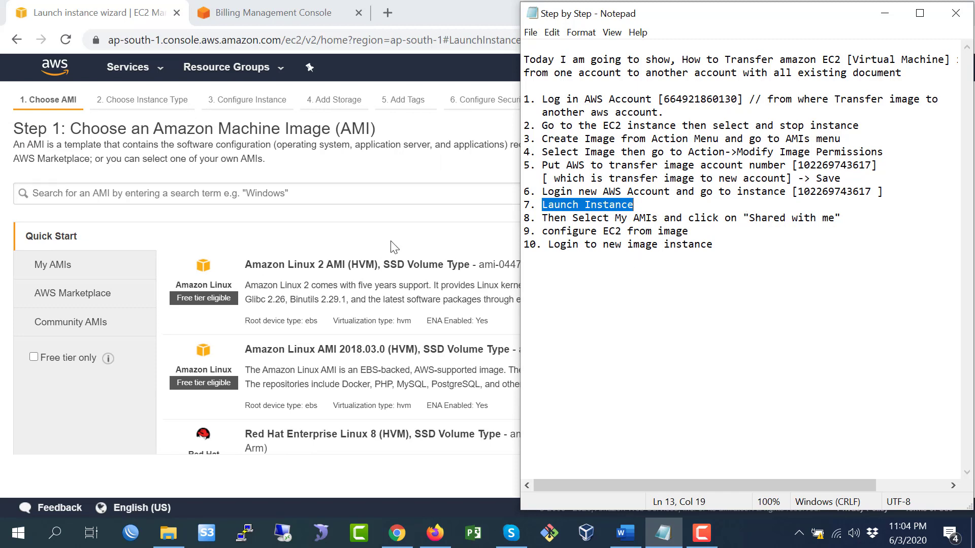
pyautogui.click(434, 48)
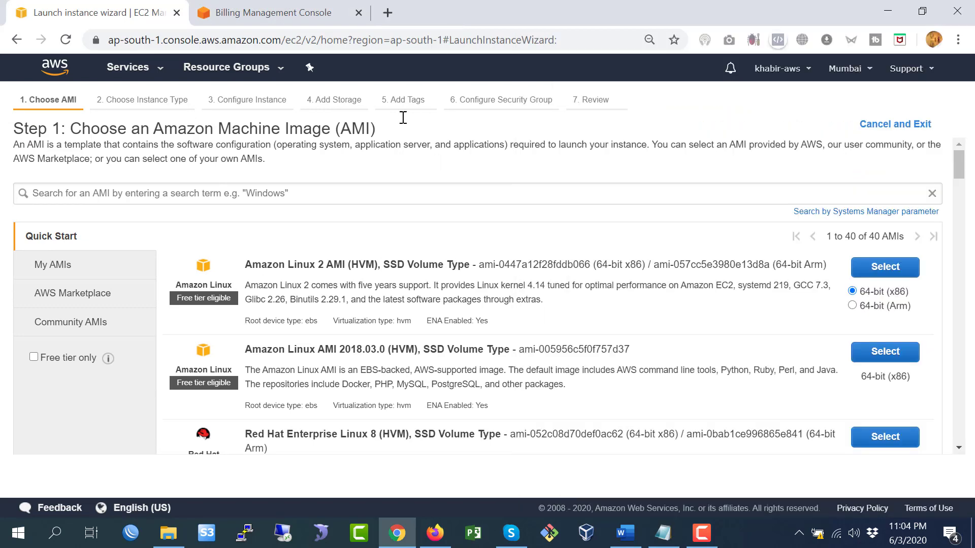
pyautogui.click(53, 269)
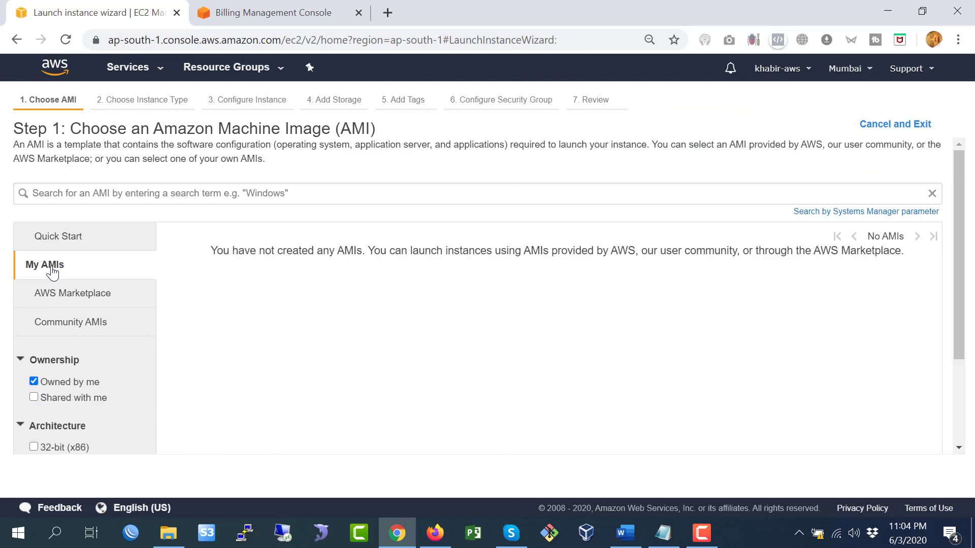
pyautogui.click(34, 398)
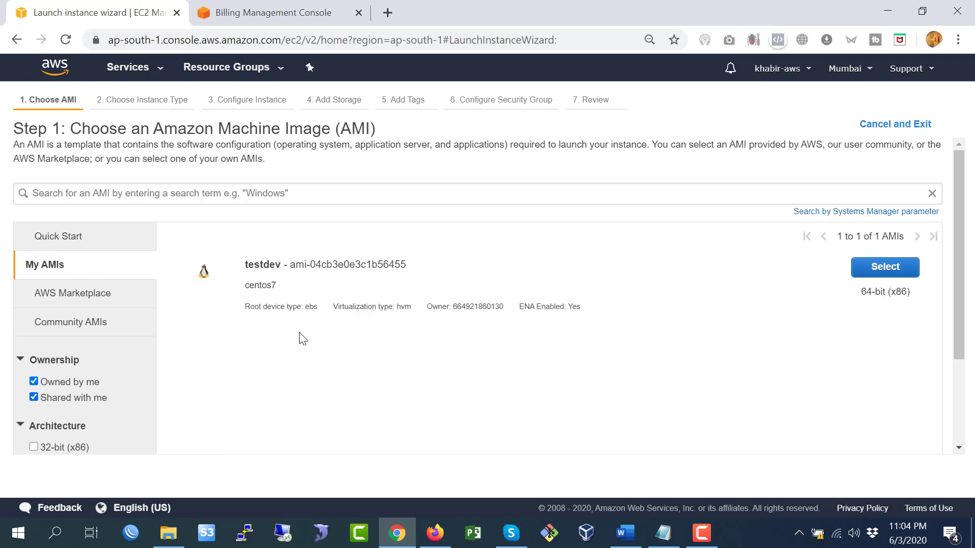
pyautogui.moveTo(290, 266); pyautogui.dragTo(424, 270)
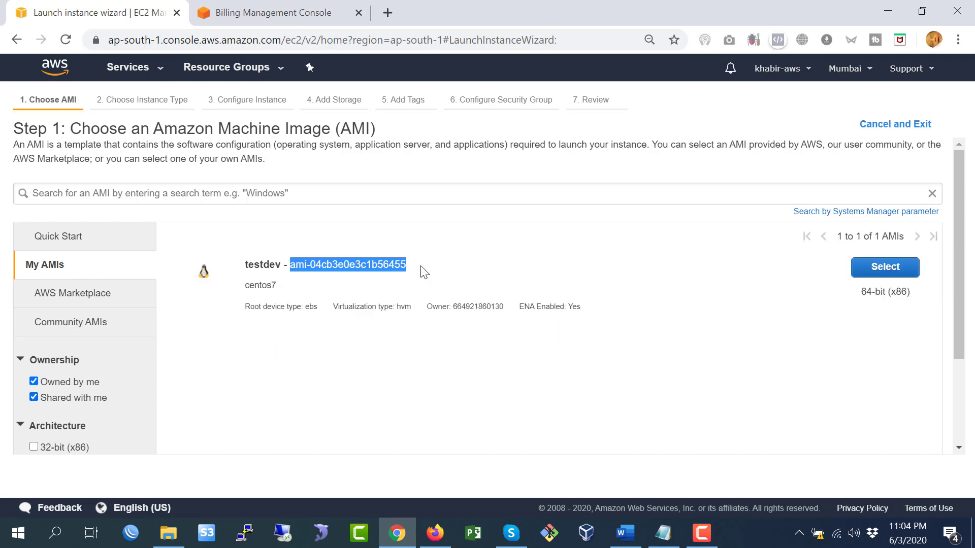
pyautogui.click(895, 274)
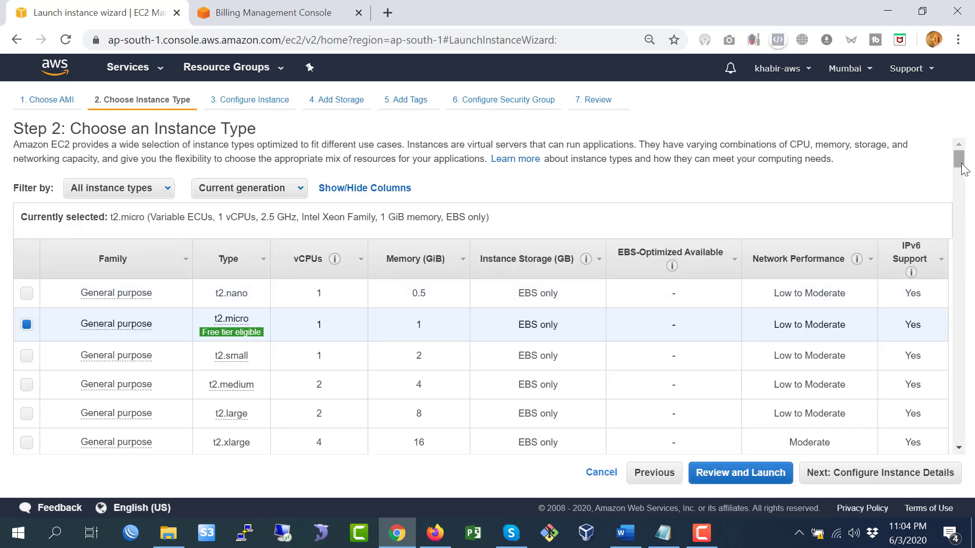
# - Keep the t2.micro type, choose subnet-77b9811f in ap-south-1a, set Auto-assign Public IP to Enable, and continue to Add Storage
pyautogui.moveTo(961, 163)
pyautogui.mouseDown()
pyautogui.moveTo(958, 178)
pyautogui.moveTo(958, 157)
pyautogui.mouseUp()
pyautogui.click(884, 479)
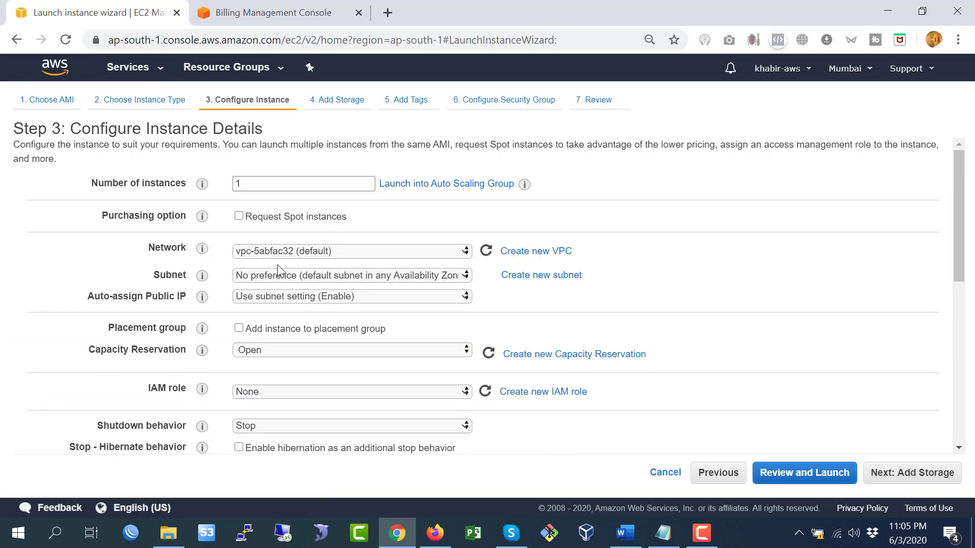
pyautogui.click(309, 275)
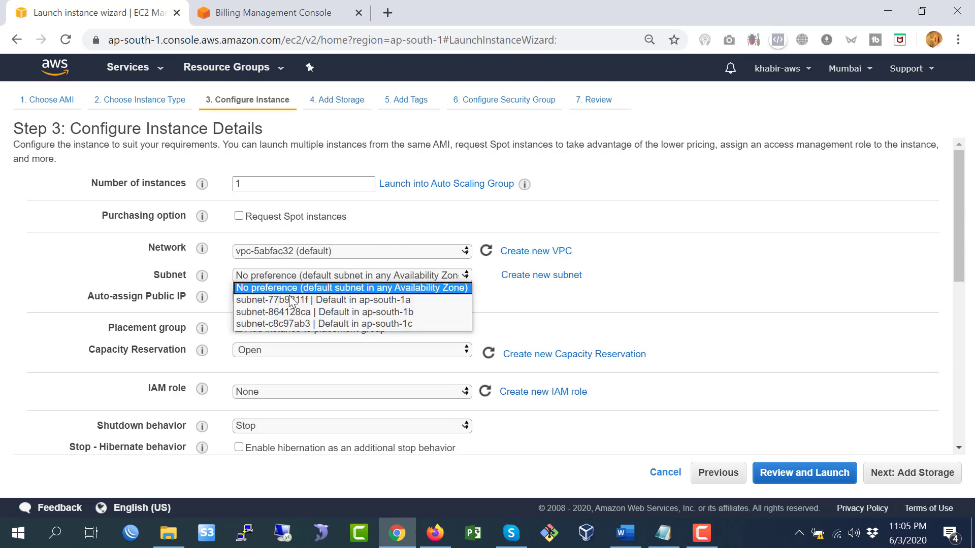
pyautogui.click(286, 299)
pyautogui.click(341, 313)
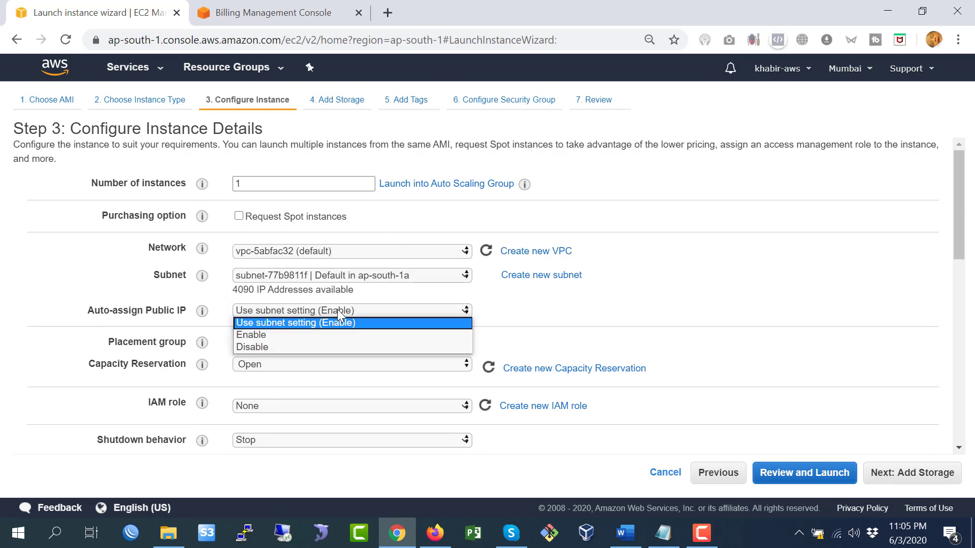
pyautogui.click(270, 335)
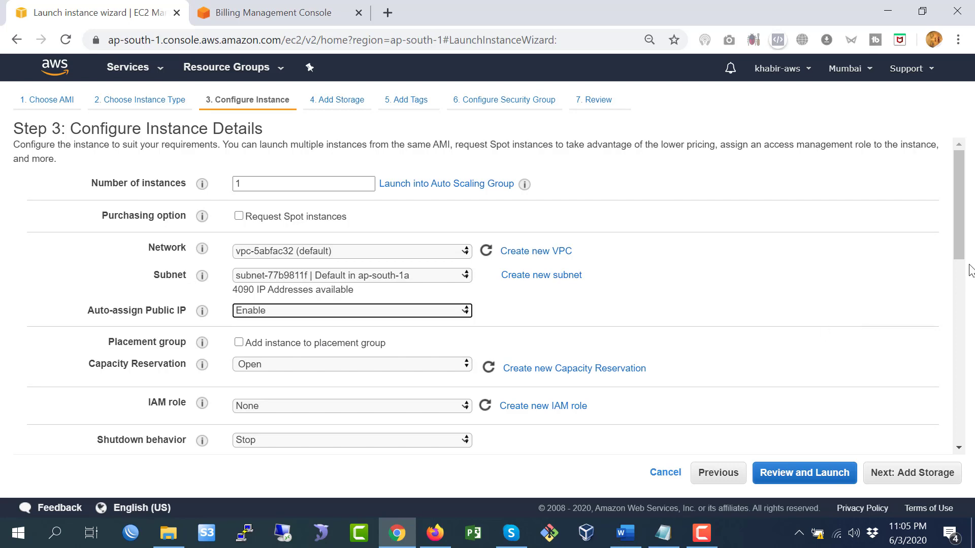
pyautogui.moveTo(955, 228); pyautogui.dragTo(963, 400)
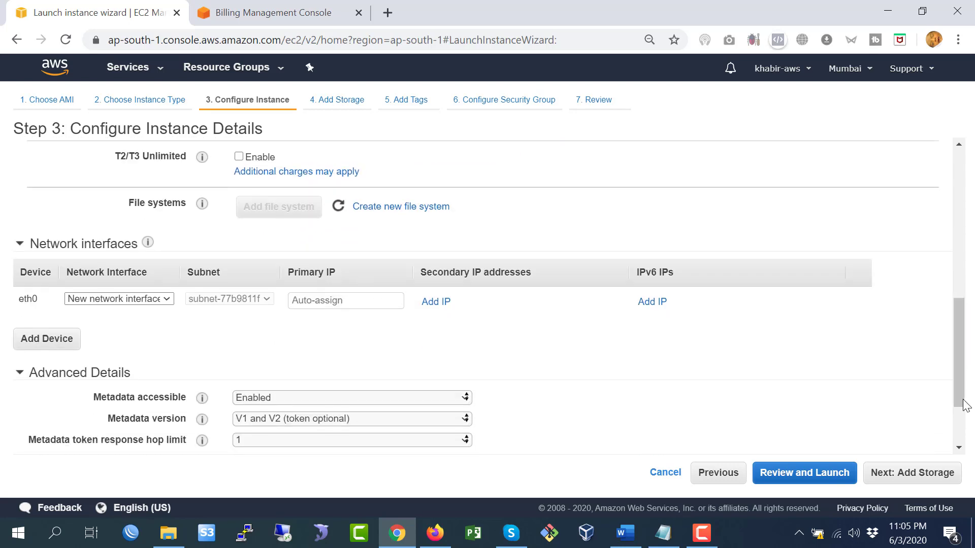
pyautogui.click(911, 479)
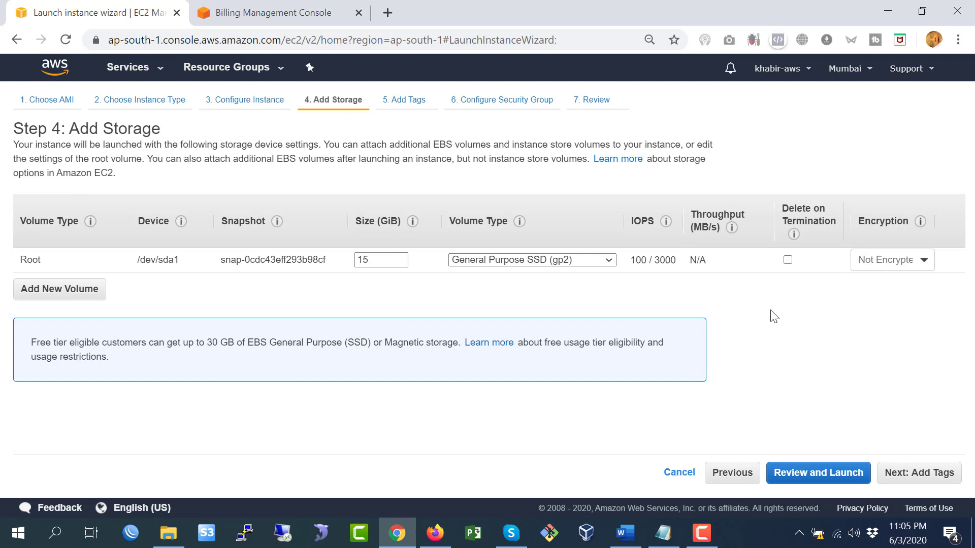
# - Accept the default storage, tag and security group settings and proceed to the instance launch review
pyautogui.click(912, 477)
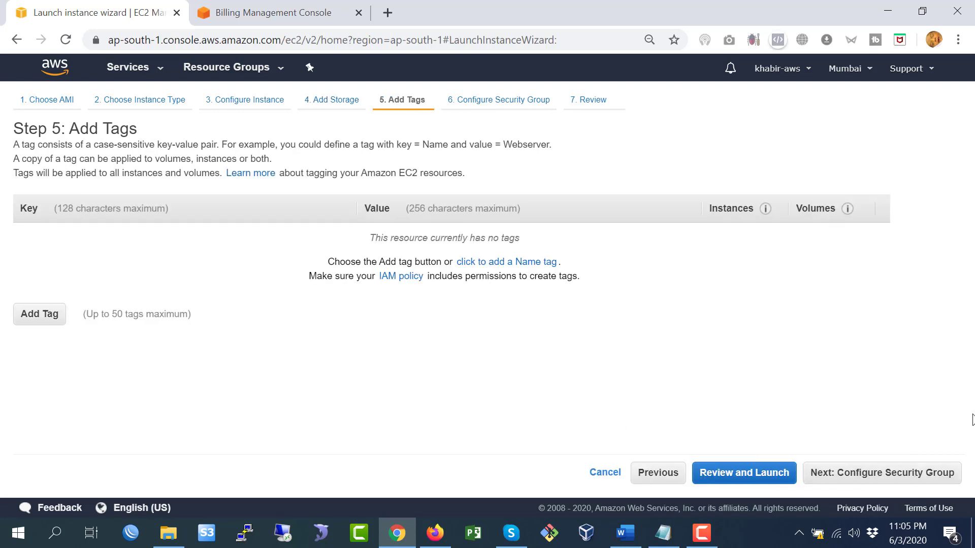
pyautogui.click(868, 479)
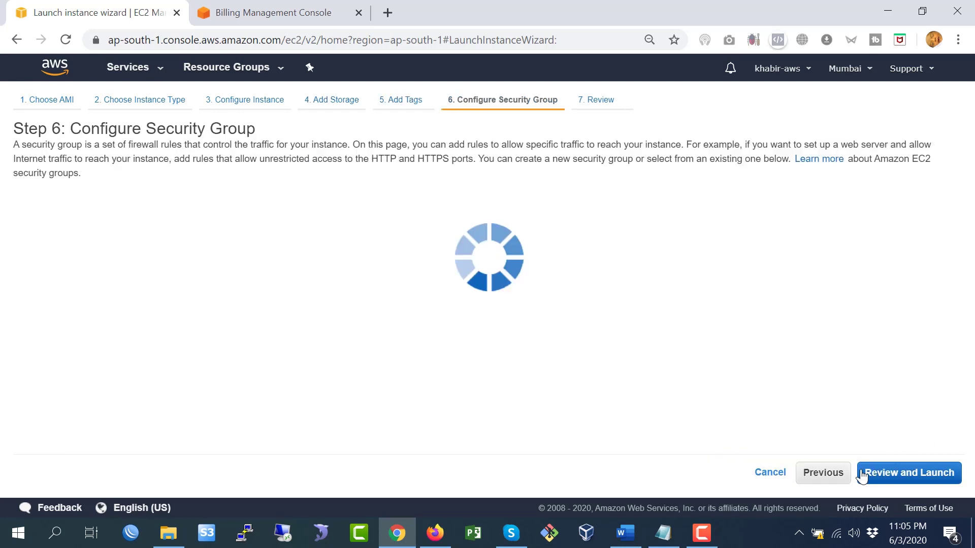
pyautogui.click(897, 480)
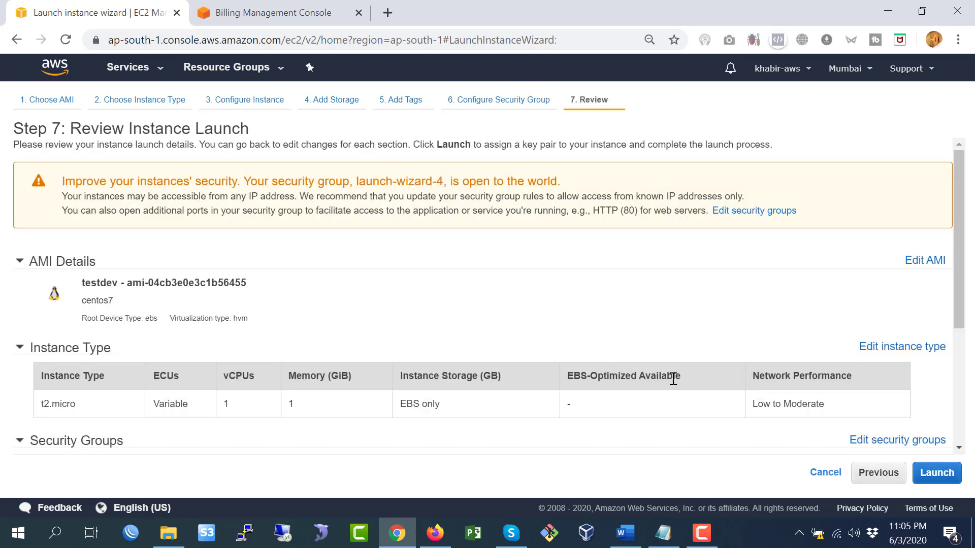
# - Create and download a new key pair named image-key, and launch the instance with it
pyautogui.click(936, 473)
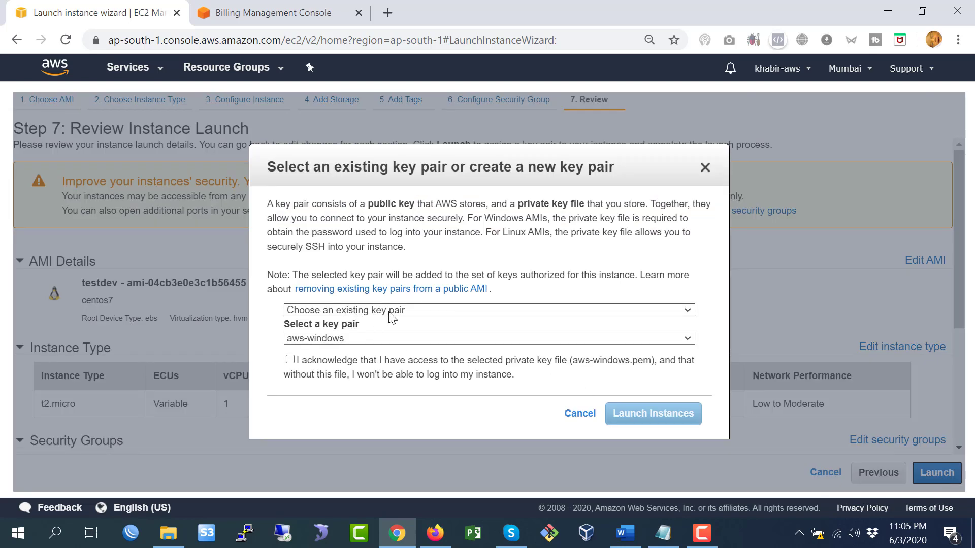
pyautogui.click(357, 340)
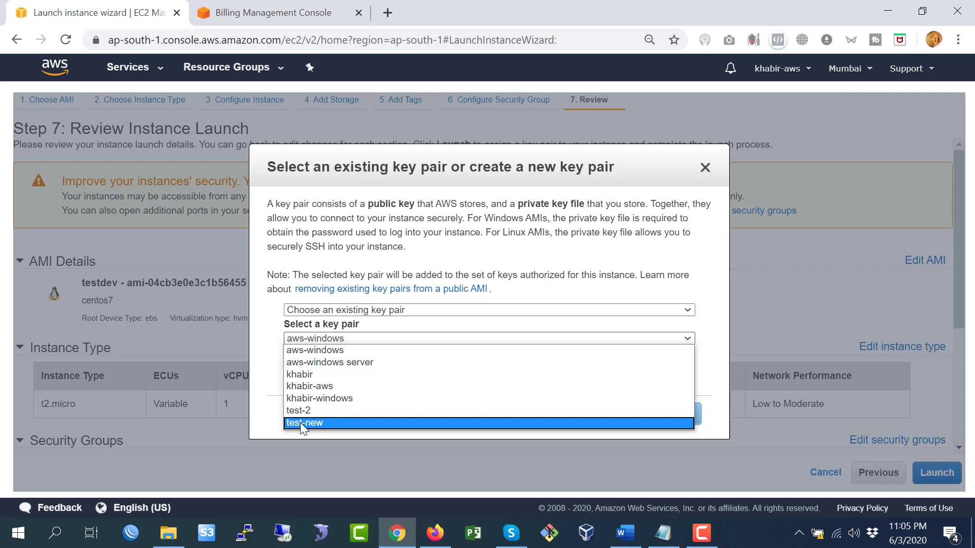
pyautogui.click(364, 263)
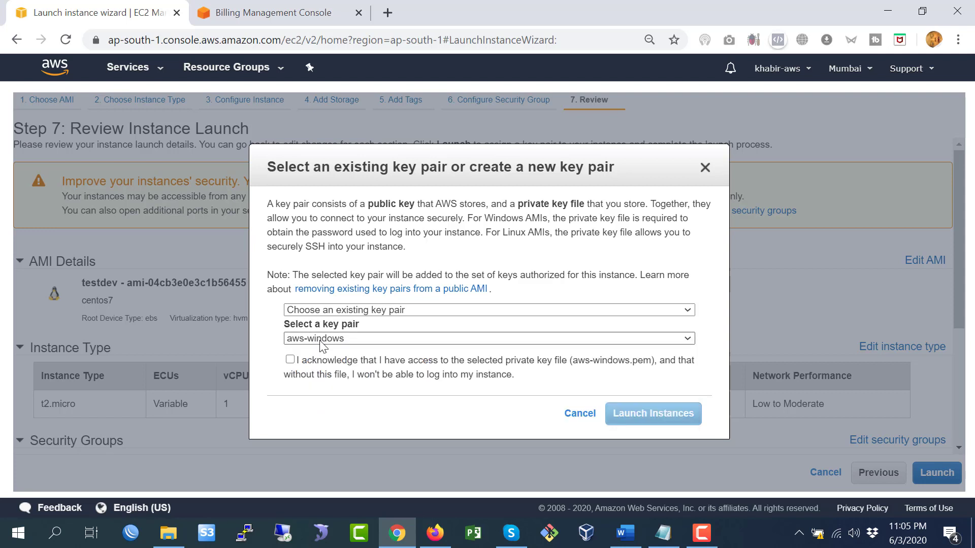
pyautogui.click(330, 310)
pyautogui.click(333, 331)
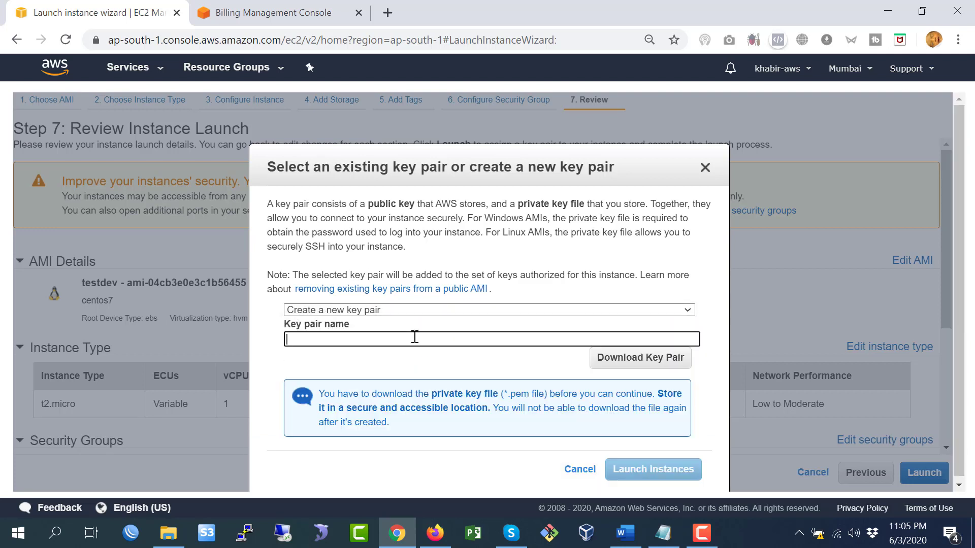
pyautogui.write('j')
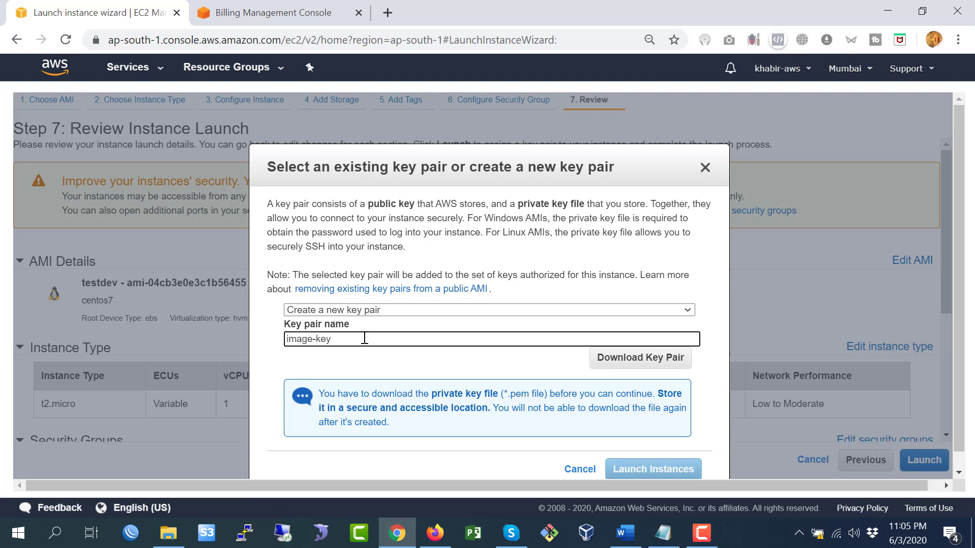
pyautogui.click(612, 358)
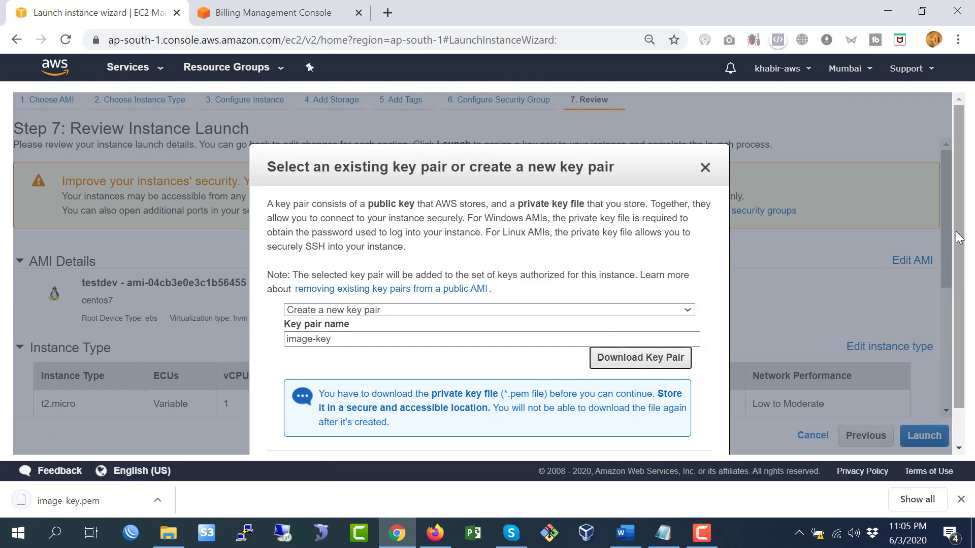
pyautogui.scroll(-2, 650, 401)
pyautogui.click(655, 428)
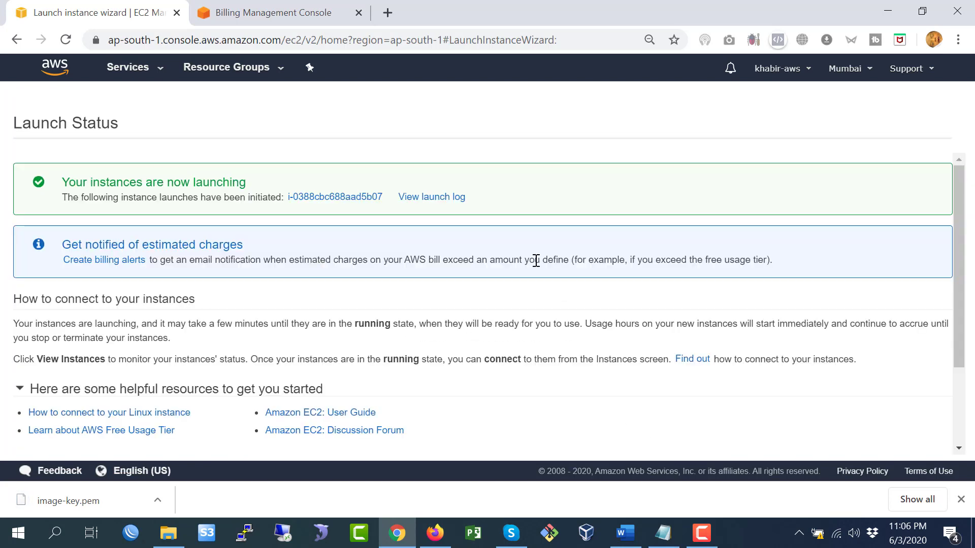
# - Go to the EC2 Instances list and select the newly launched instance to check its state
pyautogui.click(120, 70)
pyautogui.click(40, 133)
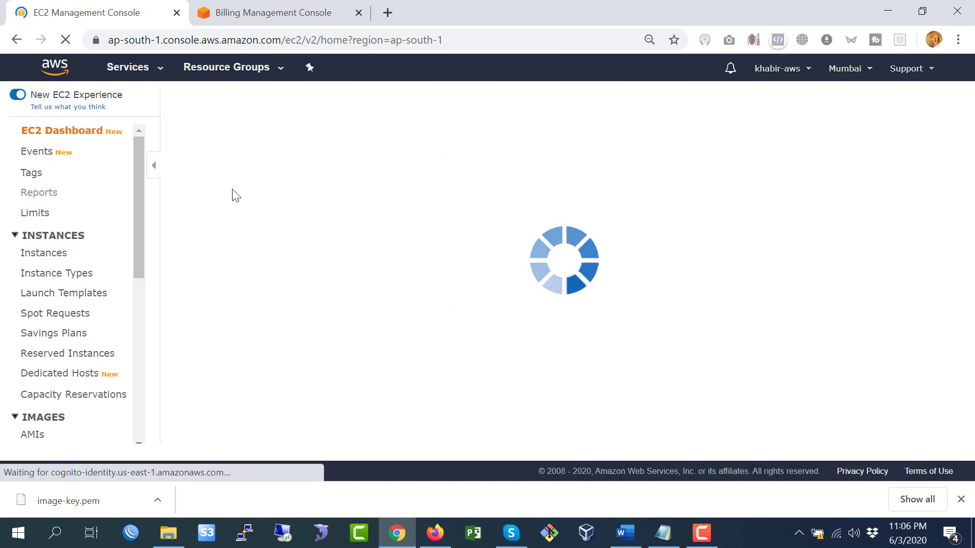
pyautogui.click(45, 254)
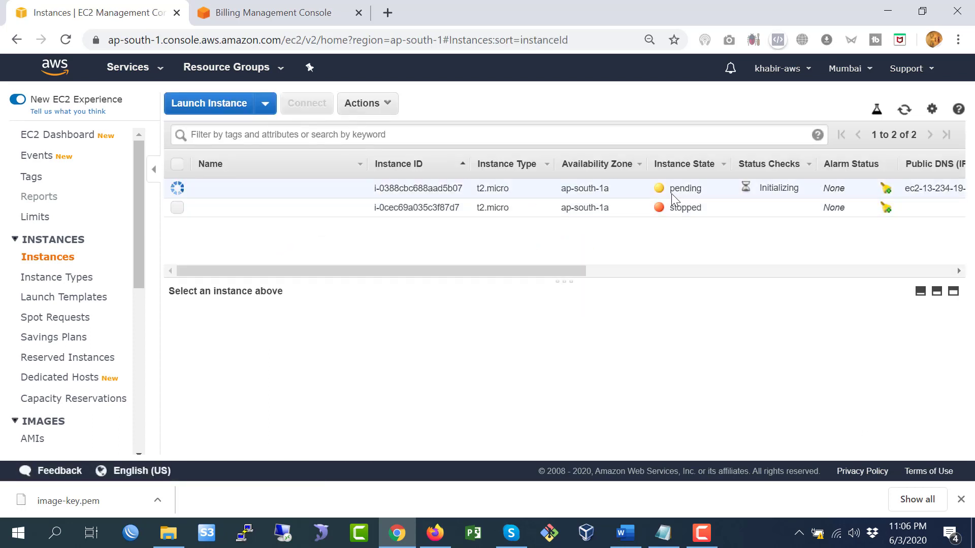
pyautogui.moveTo(672, 192); pyautogui.dragTo(709, 212)
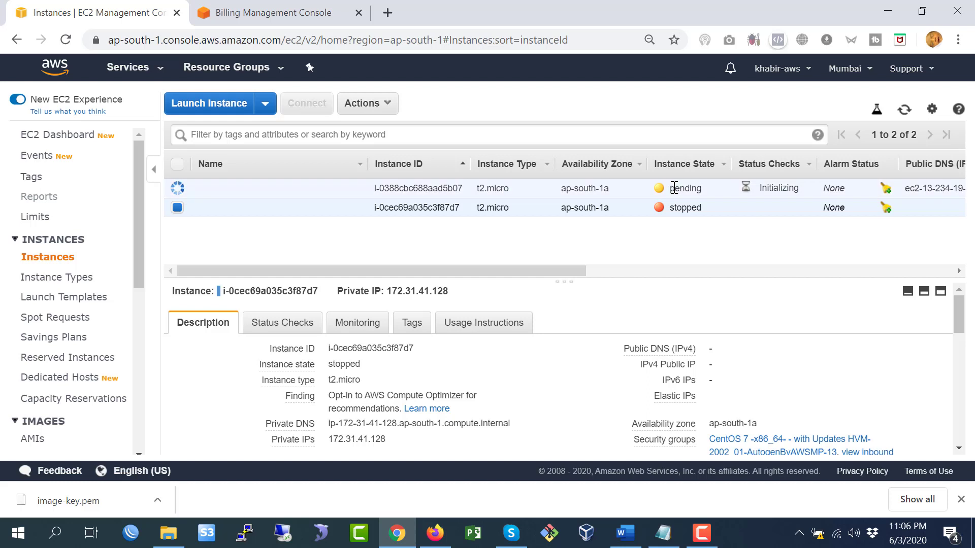
pyautogui.moveTo(669, 189); pyautogui.dragTo(684, 203)
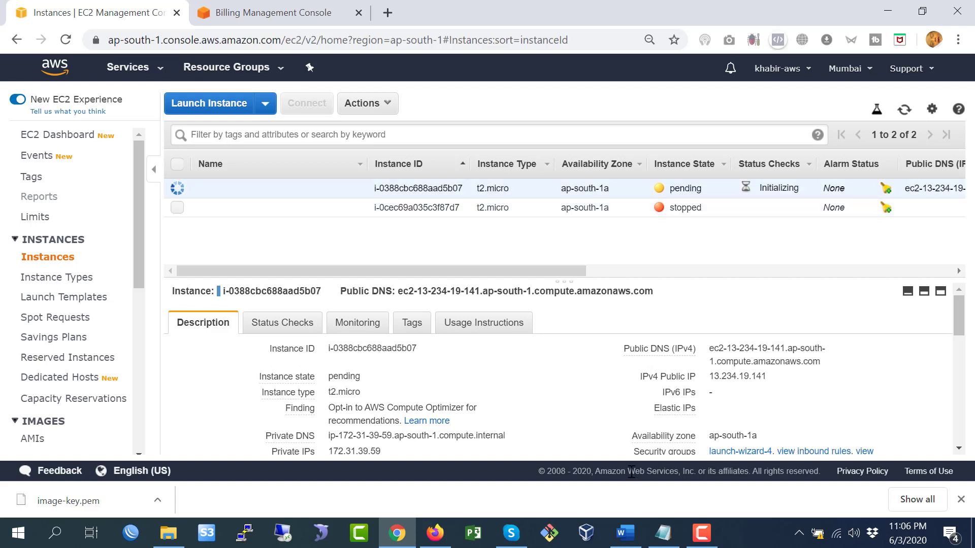
pyautogui.click(702, 533)
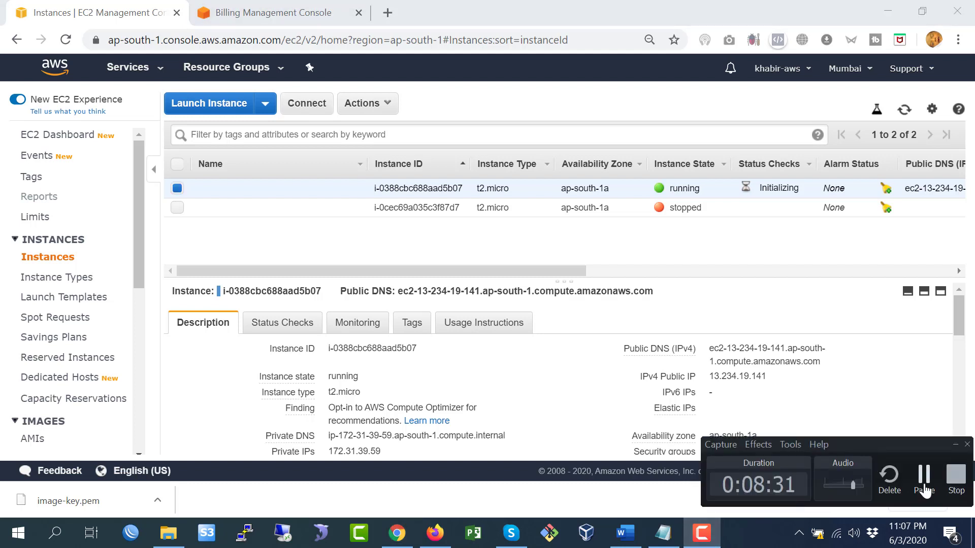
pyautogui.click(924, 479)
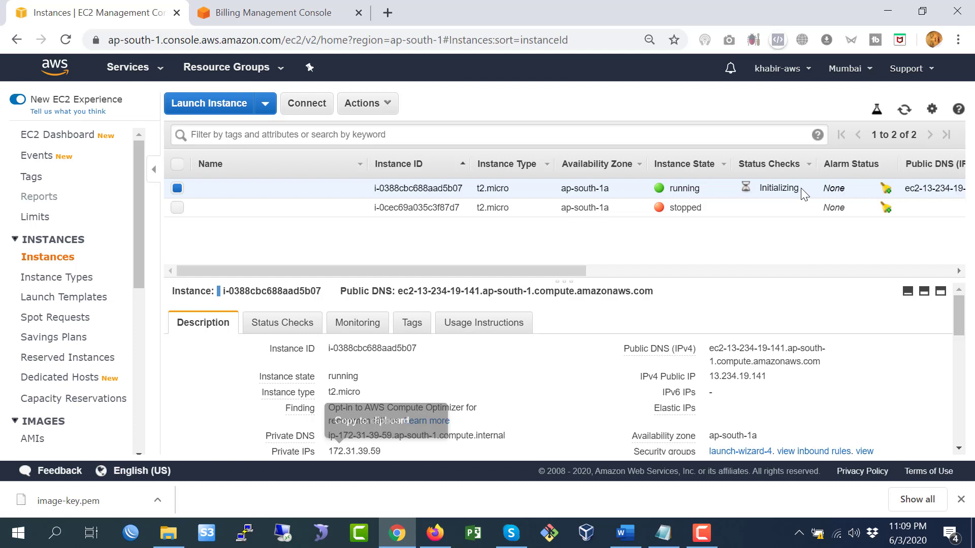
# - Check the new instance's status checks, and review steps 9 and 10 of the Notepad notes before returning to Chrome
pyautogui.moveTo(804, 195); pyautogui.dragTo(755, 202)
pyautogui.click(762, 197)
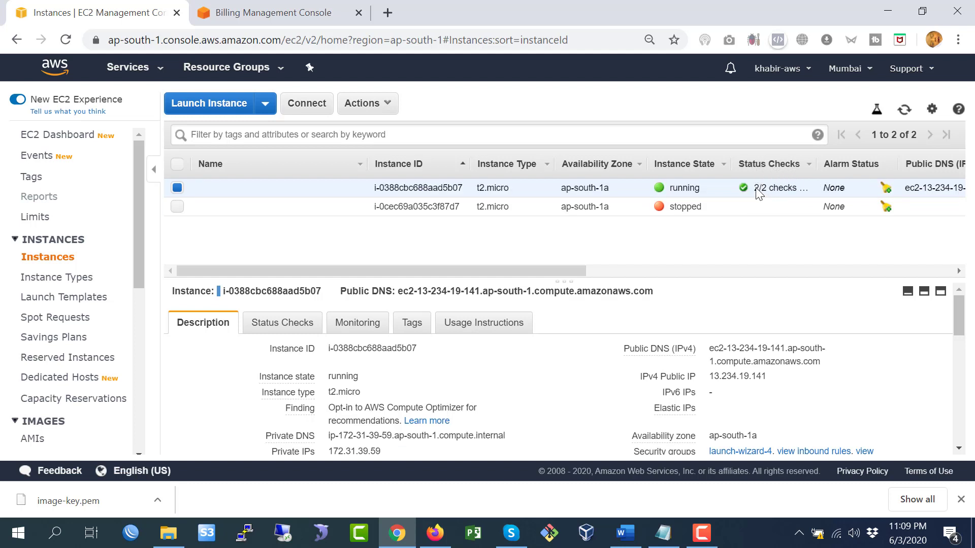
pyautogui.click(669, 539)
pyautogui.click(560, 232)
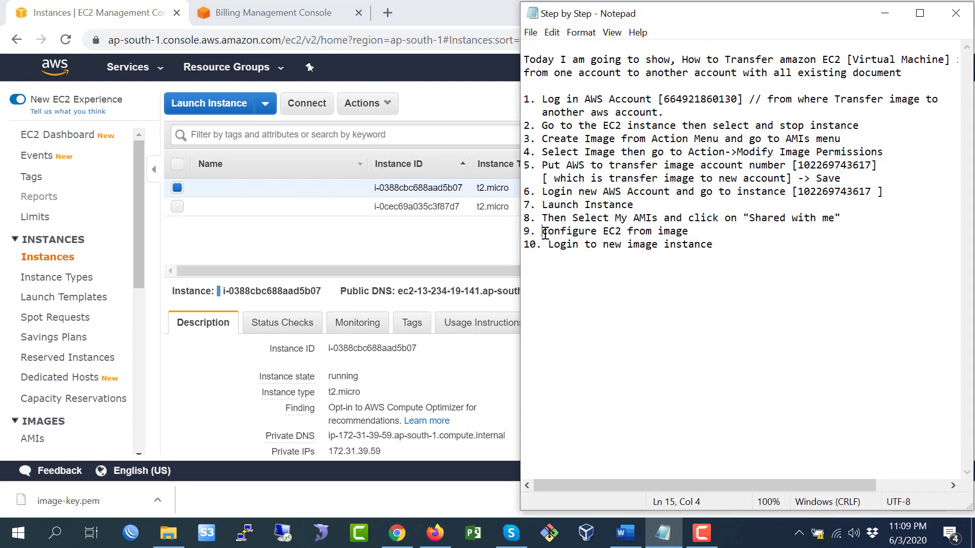
pyautogui.moveTo(545, 233); pyautogui.dragTo(690, 232)
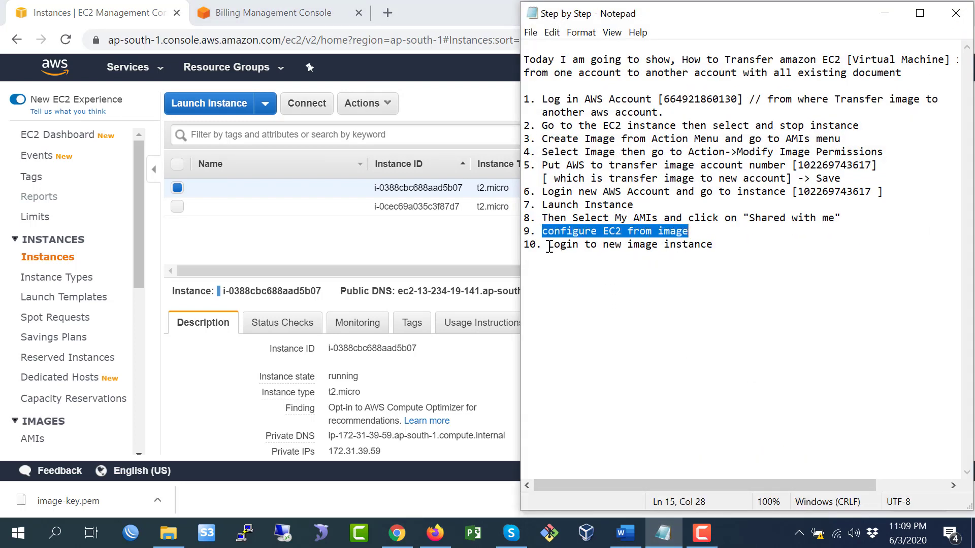
pyautogui.moveTo(549, 248); pyautogui.dragTo(715, 246)
pyautogui.click(689, 246)
pyautogui.click(313, 250)
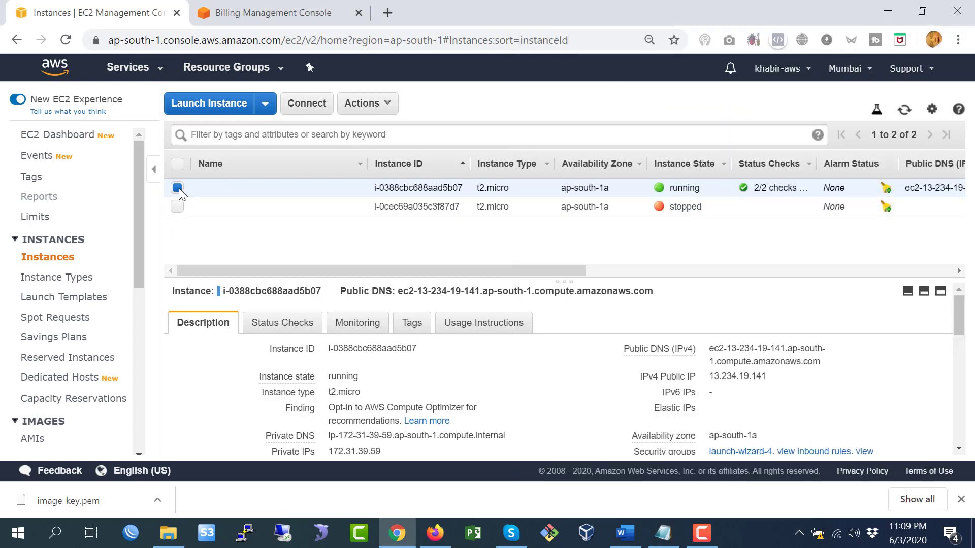
# - Open the new instance's connection instructions, copy the example SSH command, and close the dialog
pyautogui.click(307, 103)
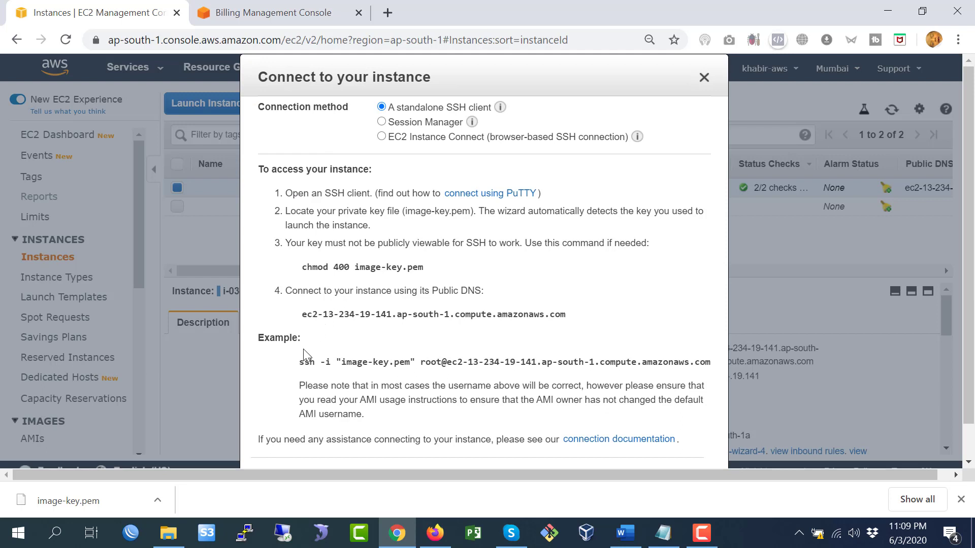
pyautogui.moveTo(300, 361); pyautogui.dragTo(711, 362)
pyautogui.rightClick(691, 362)
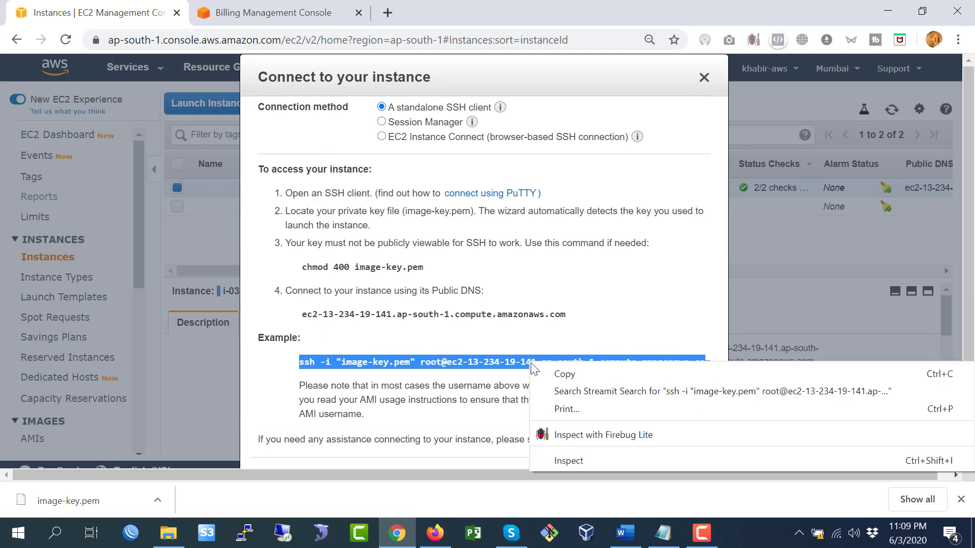
pyautogui.click(533, 367)
pyautogui.moveTo(300, 363); pyautogui.dragTo(706, 362)
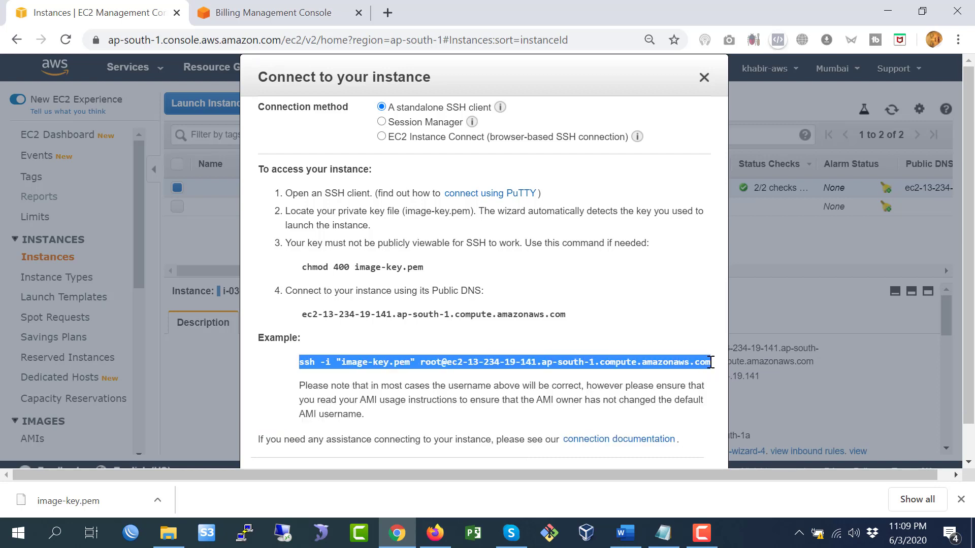
pyautogui.rightClick(704, 361)
pyautogui.click(696, 373)
pyautogui.click(704, 77)
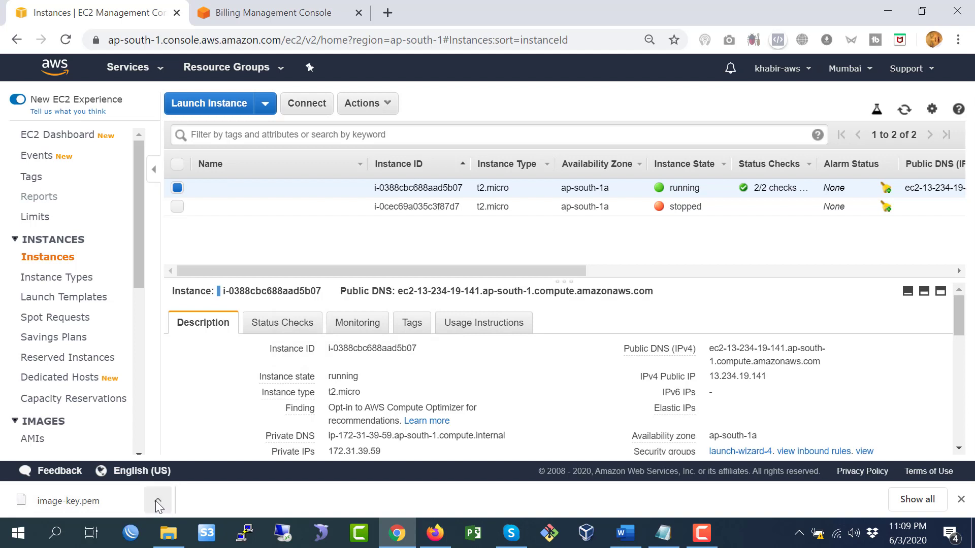
# - Show the downloaded image-key.pem in File Explorer, copy the file, and return to Chrome
pyautogui.click(156, 502)
pyautogui.click(184, 452)
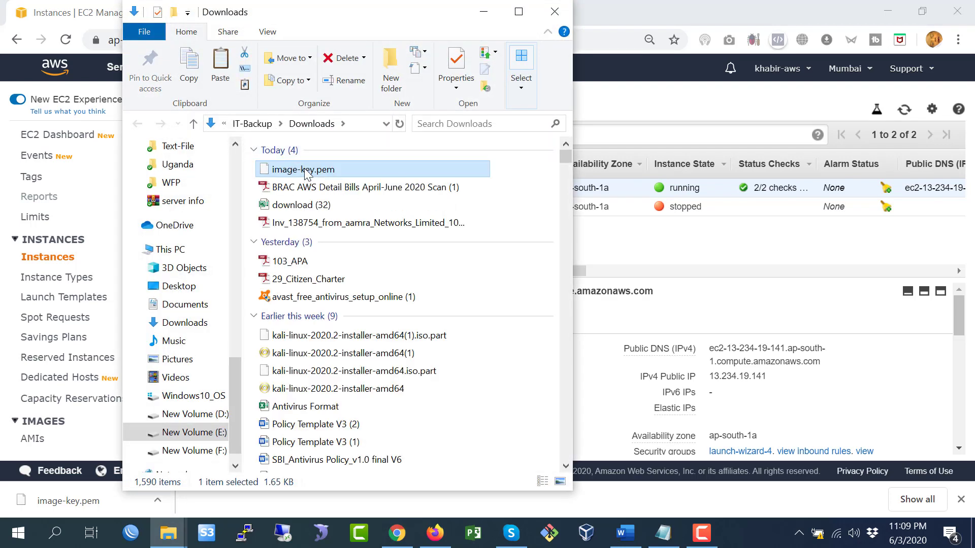
pyautogui.hotkey('alt', 'd')
pyautogui.click(660, 20)
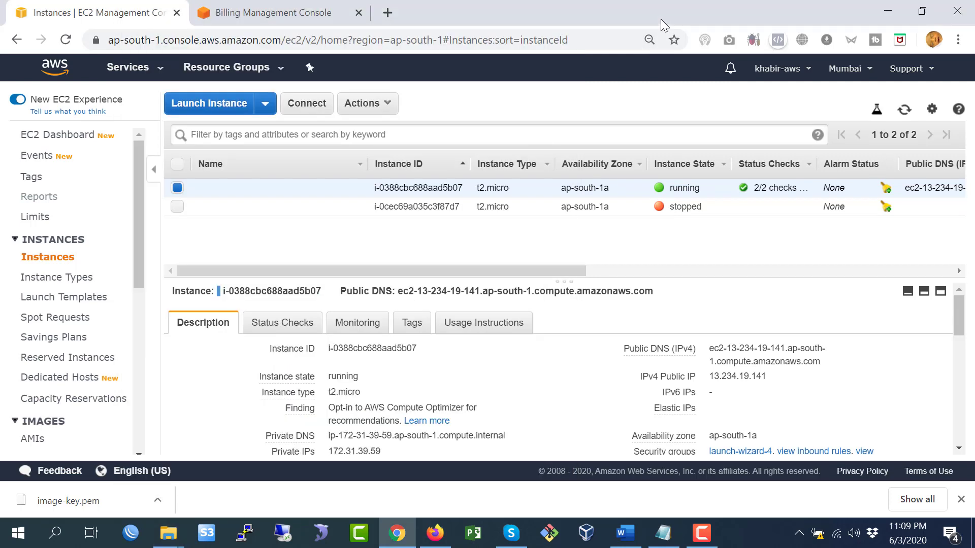
# - Return to File Explorer, create a folder named New Centos on the Desktop, and open it
pyautogui.moveTo(168, 533)
pyautogui.click(206, 470)
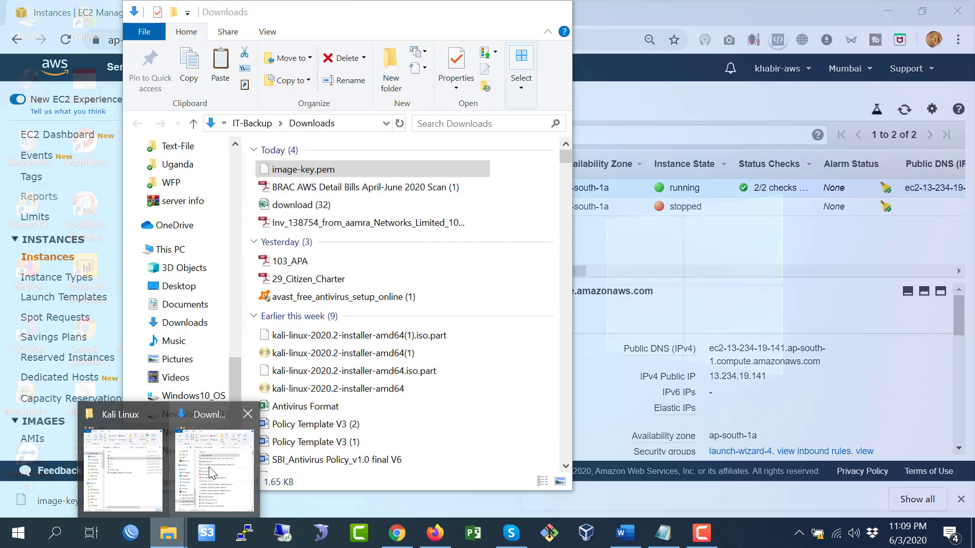
pyautogui.click(183, 248)
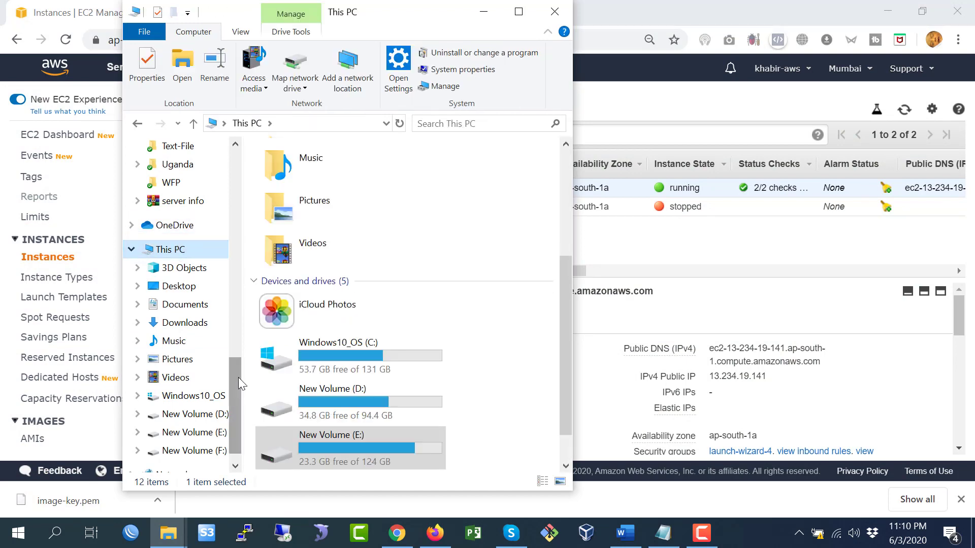
pyautogui.click(191, 177)
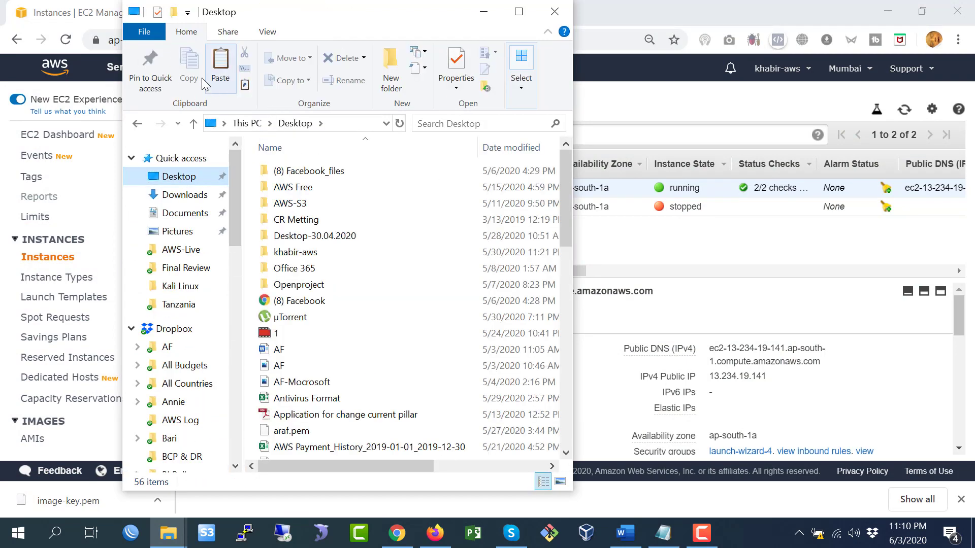
pyautogui.hotkey('ctrl', 'shift', 'n')
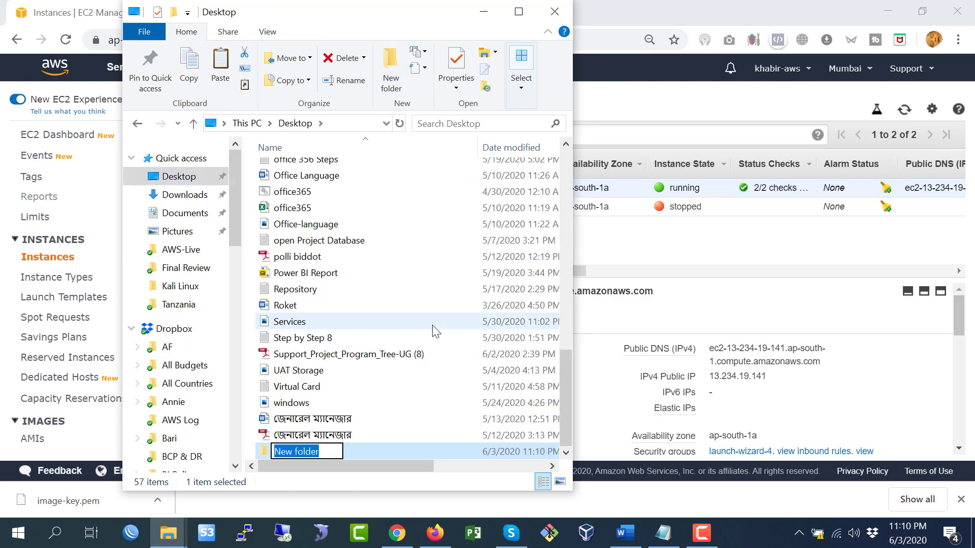
pyautogui.write('New Ce')
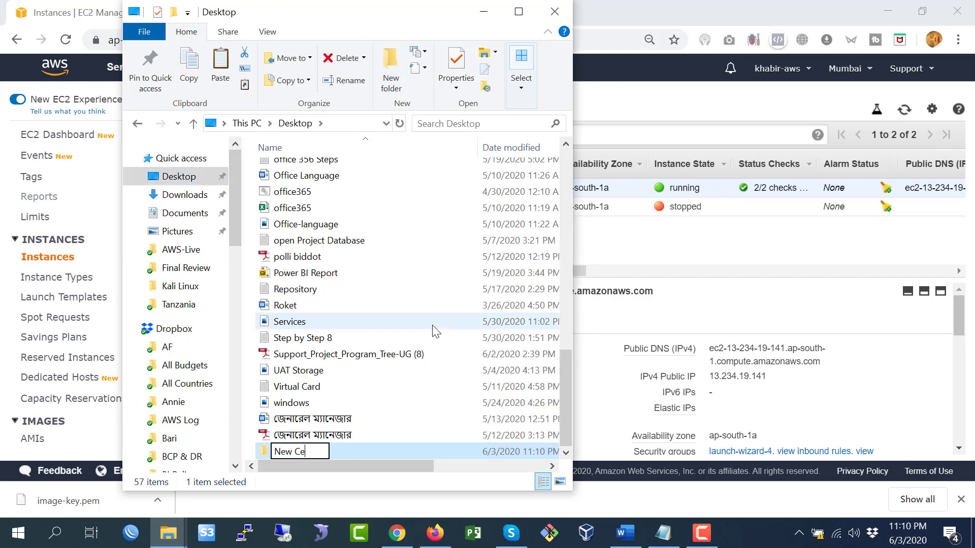
pyautogui.write('ntos')
pyautogui.press('Return')
pyautogui.press('Return')
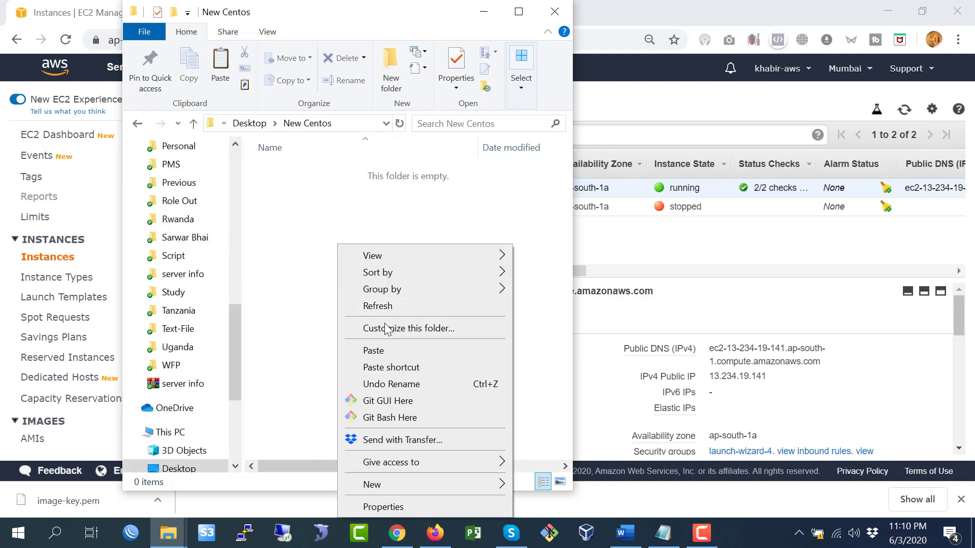
# - Paste image-key.pem into the New Centos folder and minimize File Explorer to return to Chrome
pyautogui.rightClick(338, 246)
pyautogui.click(383, 352)
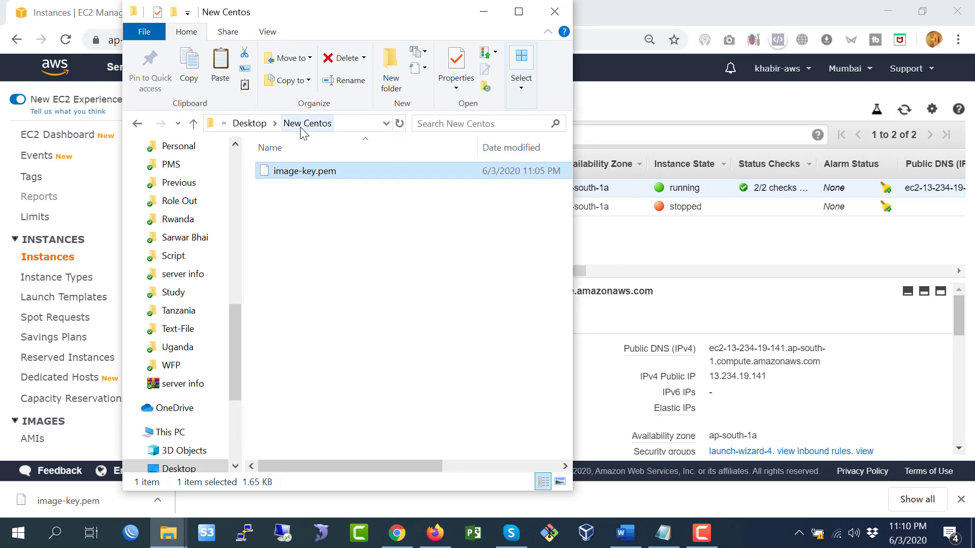
pyautogui.click(484, 12)
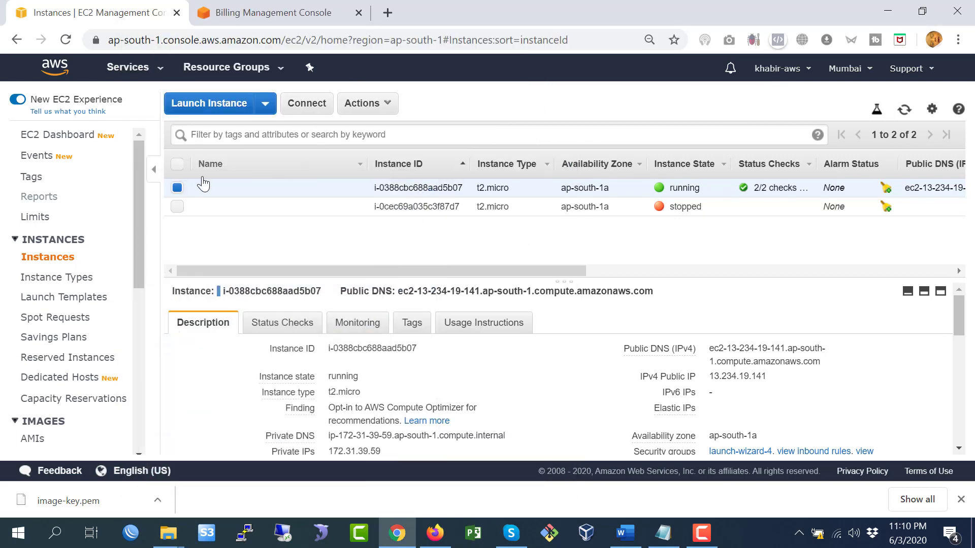
# - Reopen the new instance's connection instructions and copy the example SSH command that uses image-key.pem
pyautogui.click(303, 109)
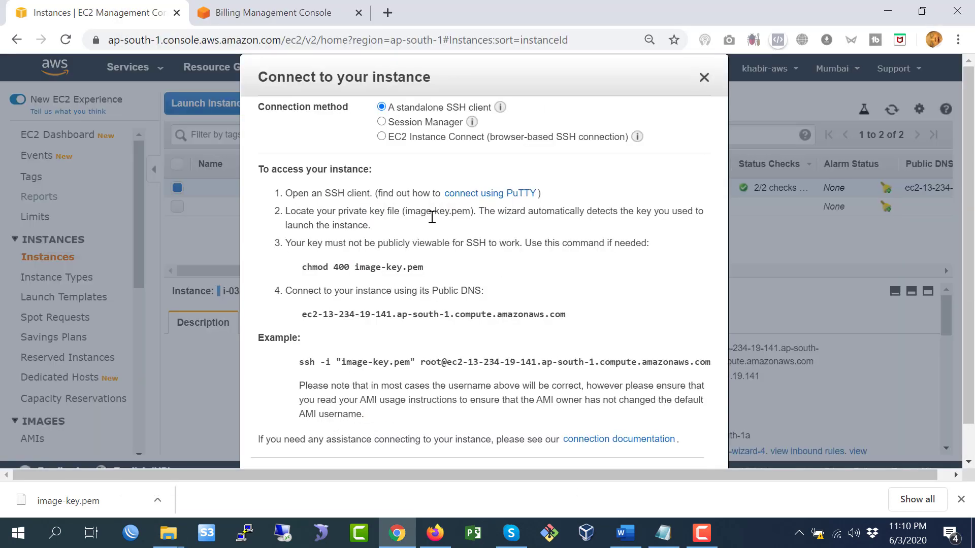
pyautogui.click(704, 78)
pyautogui.click(300, 103)
pyautogui.moveTo(301, 362); pyautogui.dragTo(708, 364)
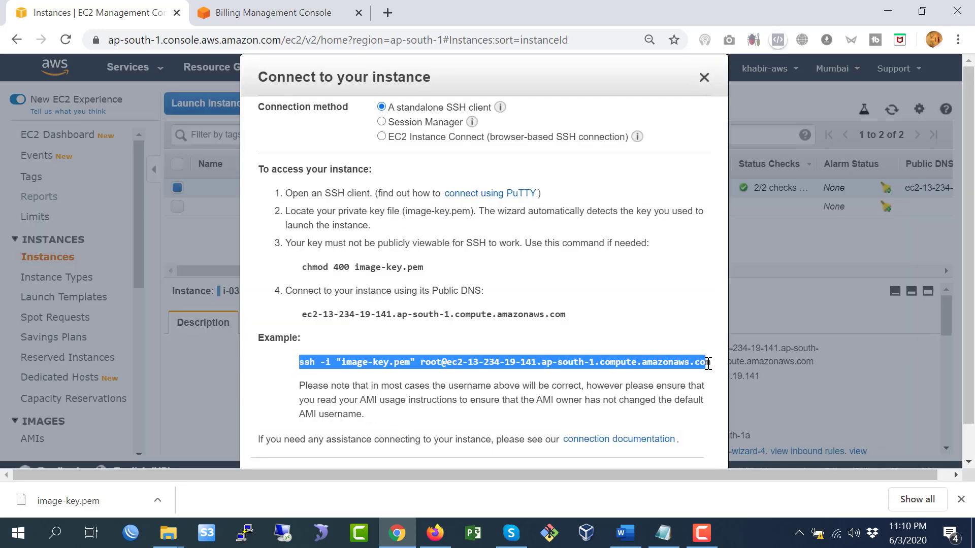
pyautogui.rightClick(705, 364)
pyautogui.click(669, 371)
# - Open a Git Bash terminal with a cd command started, and show the Desktop folder containing New Centos in File Explorer
pyautogui.click(549, 539)
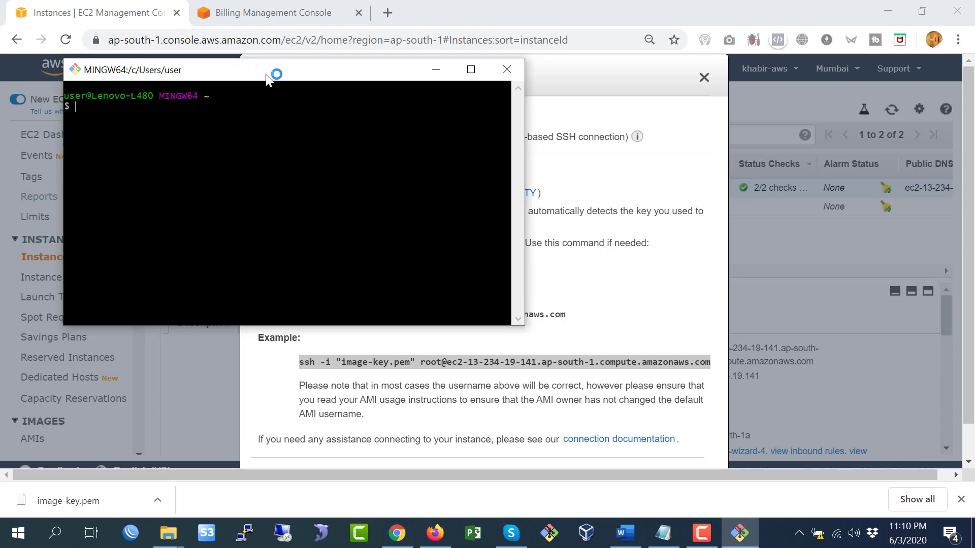
pyautogui.moveTo(272, 76); pyautogui.dragTo(564, 72)
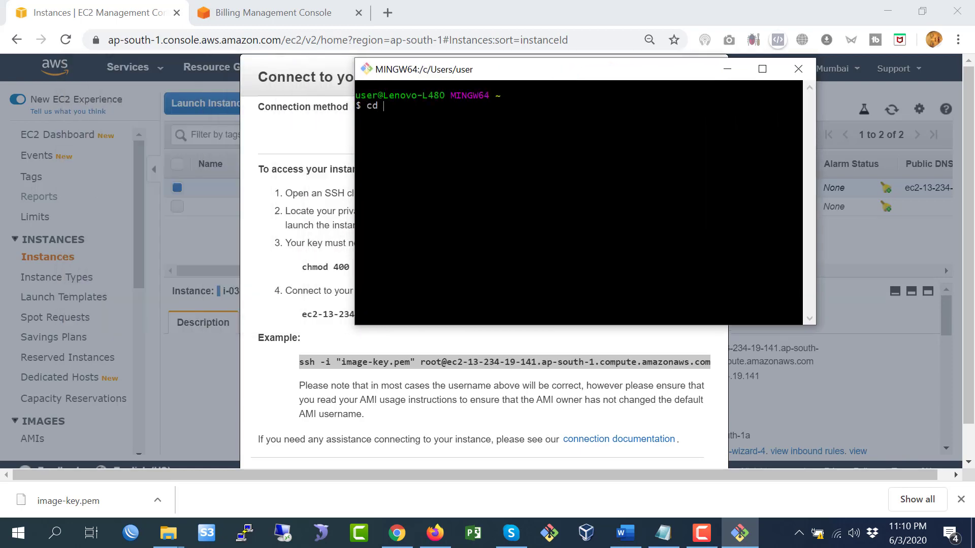
pyautogui.click(168, 533)
pyautogui.click(178, 467)
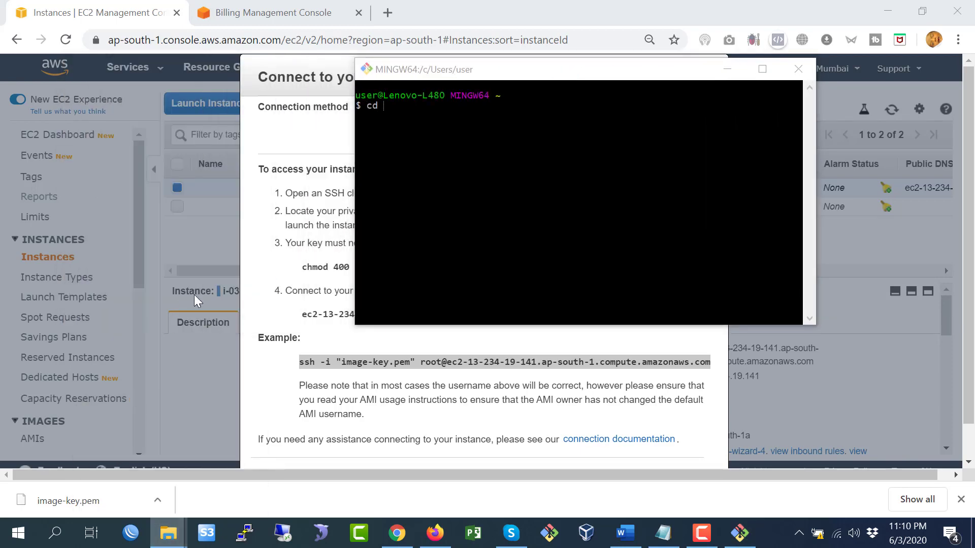
pyautogui.click(162, 194)
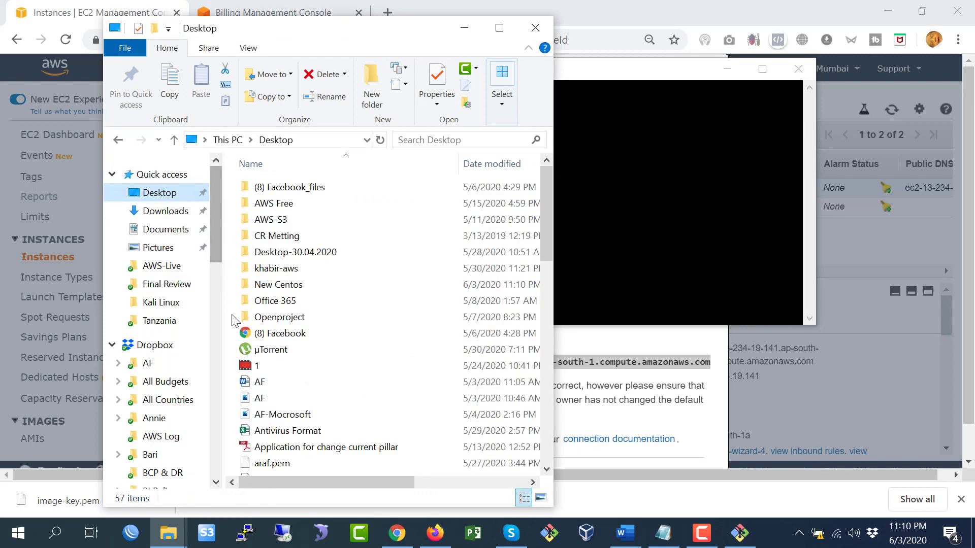
pyautogui.click(169, 534)
pyautogui.click(235, 473)
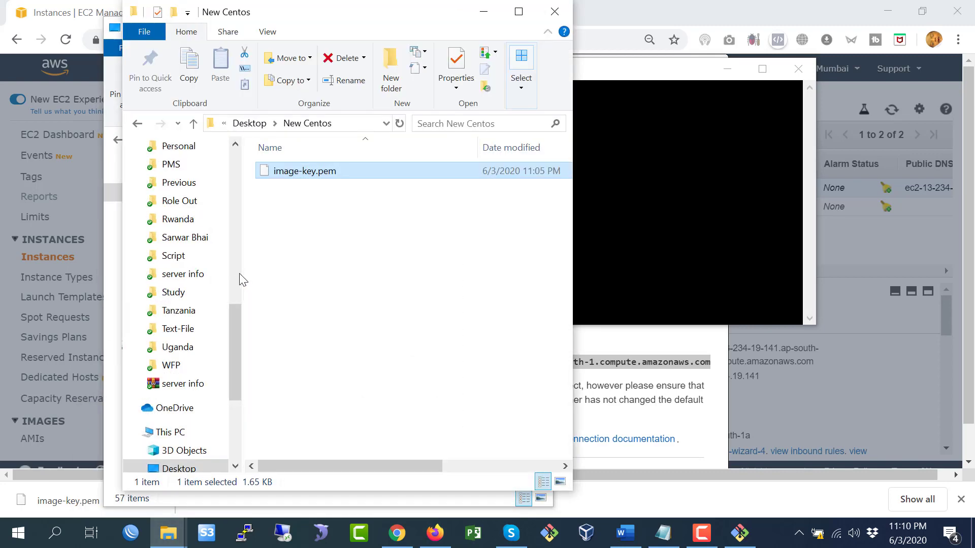
pyautogui.click(248, 123)
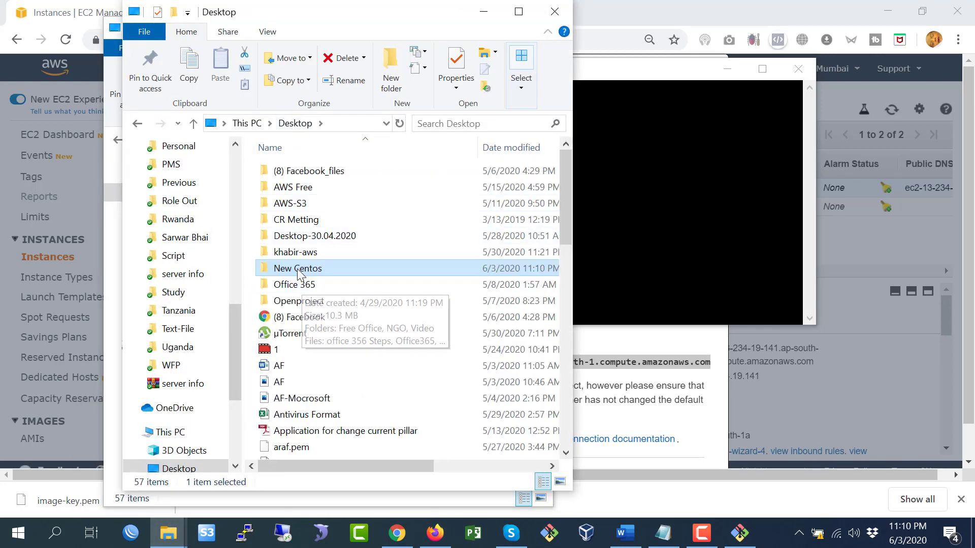
# - Change the terminal's directory to '/e/IT-Backup/Desktop/New Centos' using the folder's path, and list its files with ls
pyautogui.moveTo(587, 179); pyautogui.dragTo(627, 133)
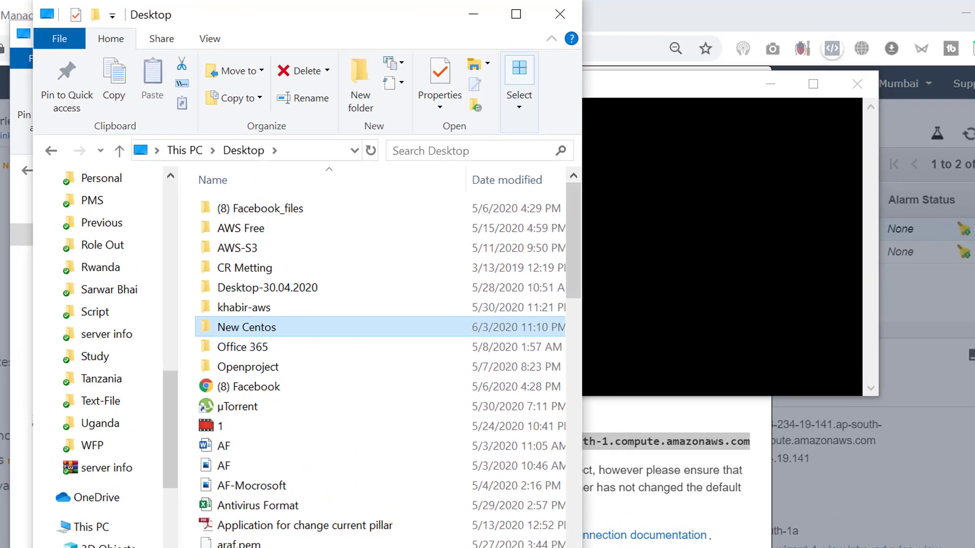
pyautogui.click(627, 133)
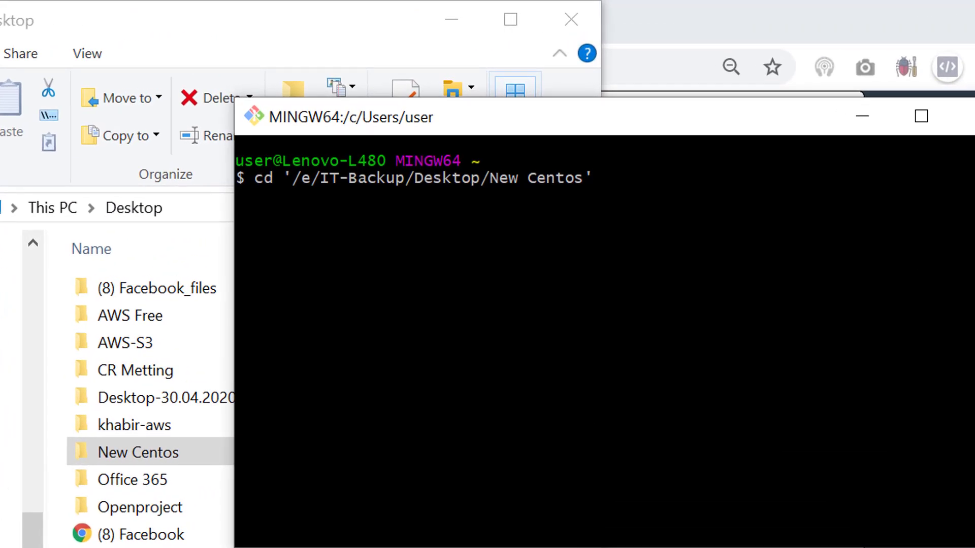
pyautogui.press('Return')
pyautogui.write('ls')
pyautogui.press('Return')
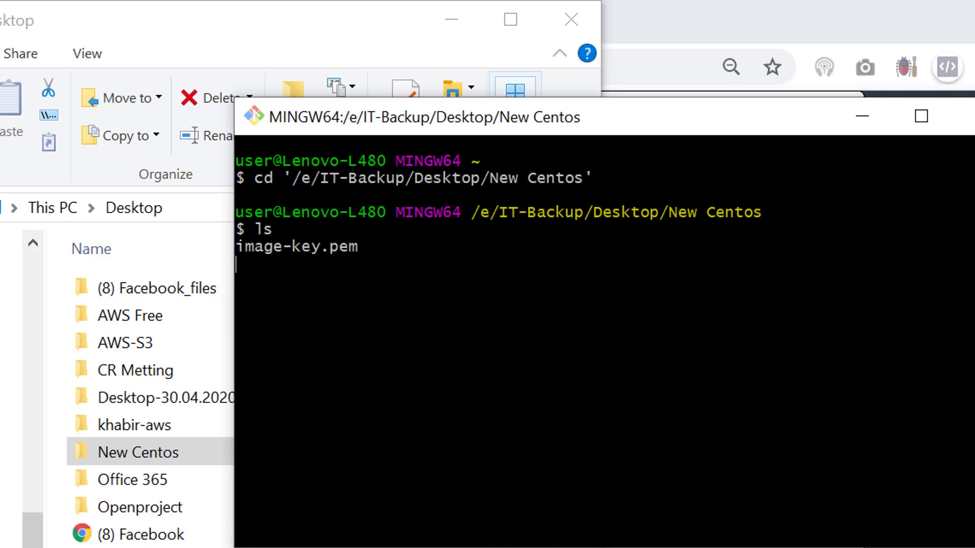
# - Connect to the new instance with the copied SSH command, using centos as the login user, and accept the host key with yes
pyautogui.rightClick(307, 308)
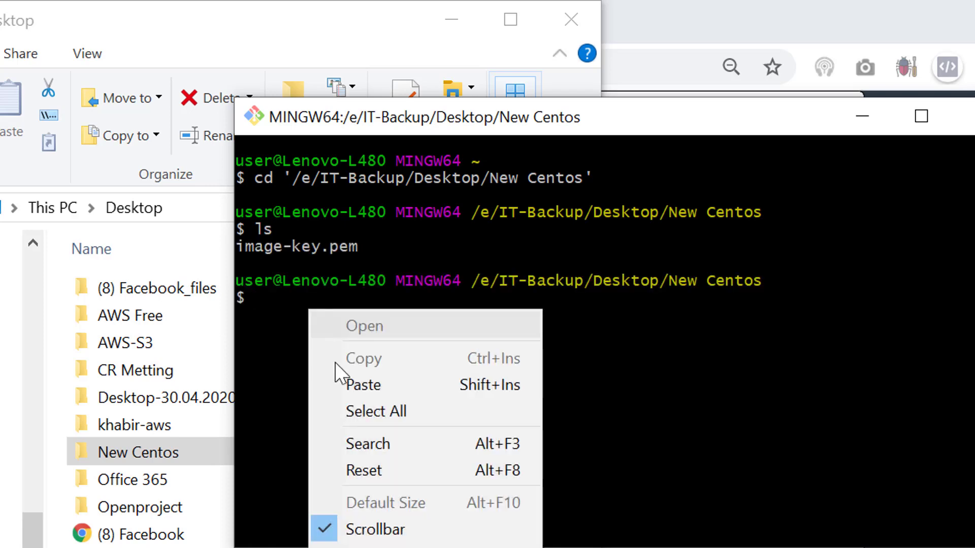
pyautogui.click(421, 386)
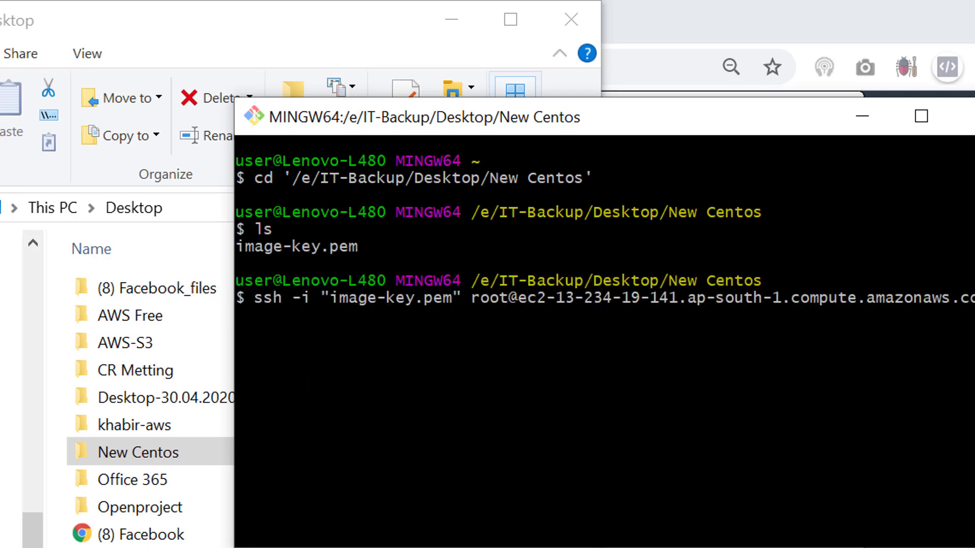
pyautogui.press('Left')
pyautogui.press('Left')
pyautogui.press('Left')
pyautogui.press('Left')
pyautogui.press('Left')
pyautogui.press('Left')
pyautogui.press('Left')
pyautogui.press('Left')
pyautogui.press('Left')
pyautogui.press('Left')
pyautogui.press('Left')
pyautogui.press('Left')
pyautogui.press('Left')
pyautogui.press('Left')
pyautogui.press('Left')
pyautogui.press('Left')
pyautogui.press('Left')
pyautogui.press('BackSpace')
pyautogui.press('BackSpace')
pyautogui.press('BackSpace')
pyautogui.press('BackSpace')
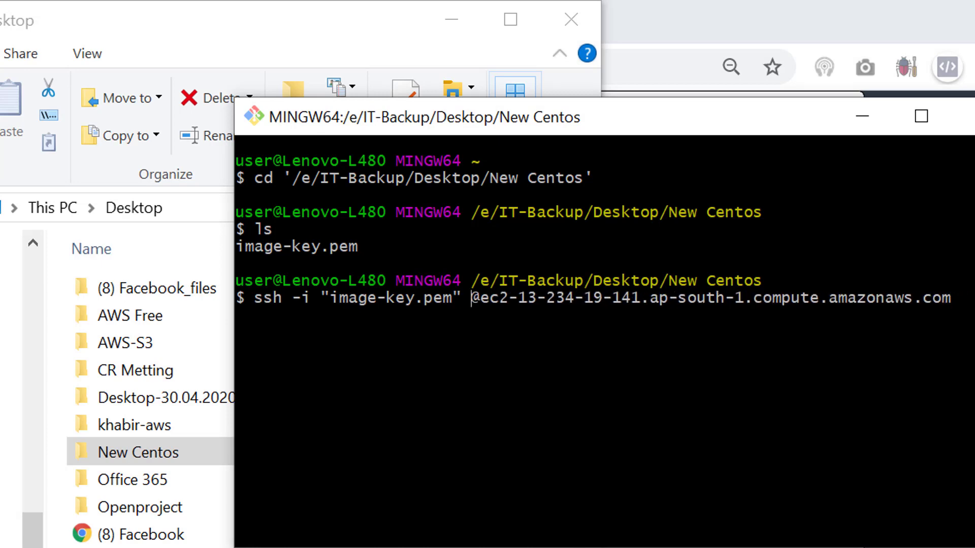
pyautogui.write('cento')
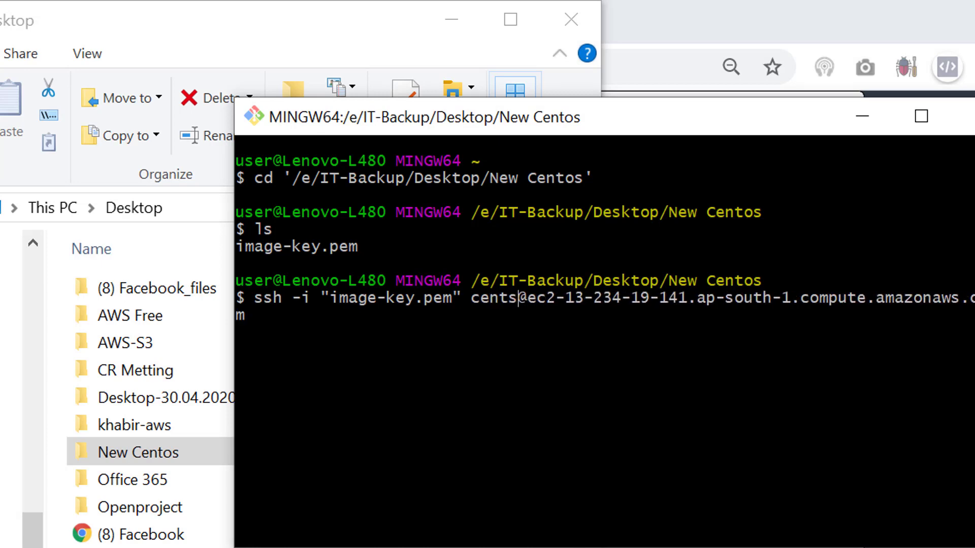
pyautogui.write('s')
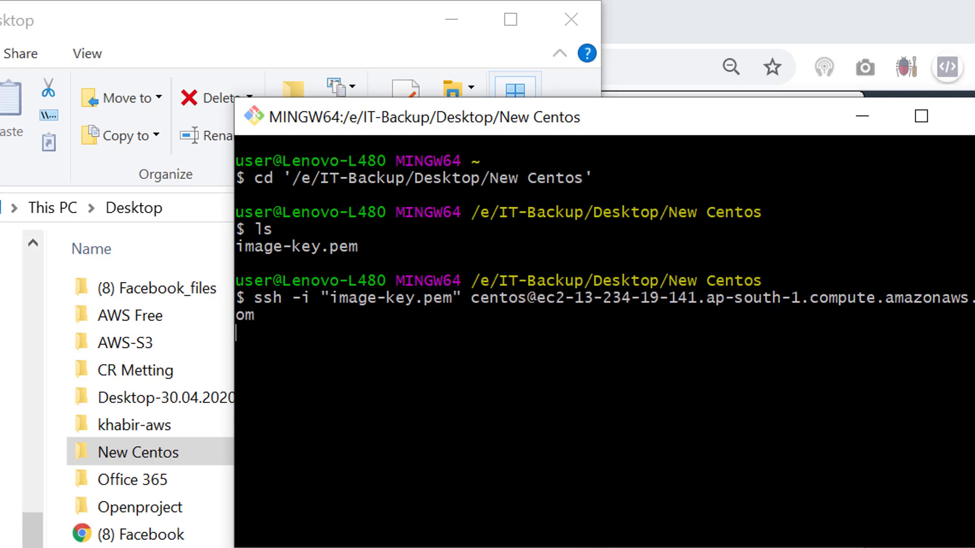
pyautogui.write('yes')
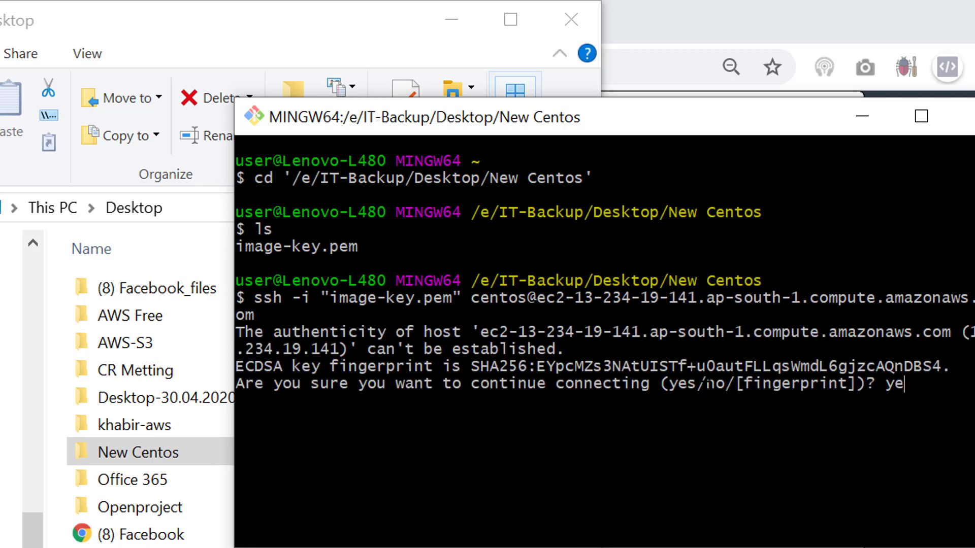
pyautogui.press('Return')
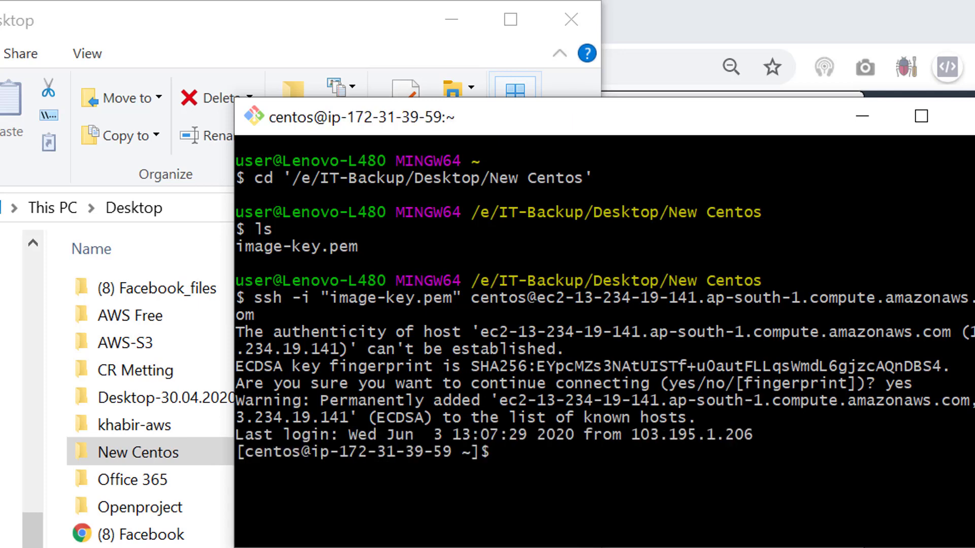
# - Print the remote session's working directory with pwd and maximize the terminal window
pyautogui.write('pwd')
pyautogui.press('Return')
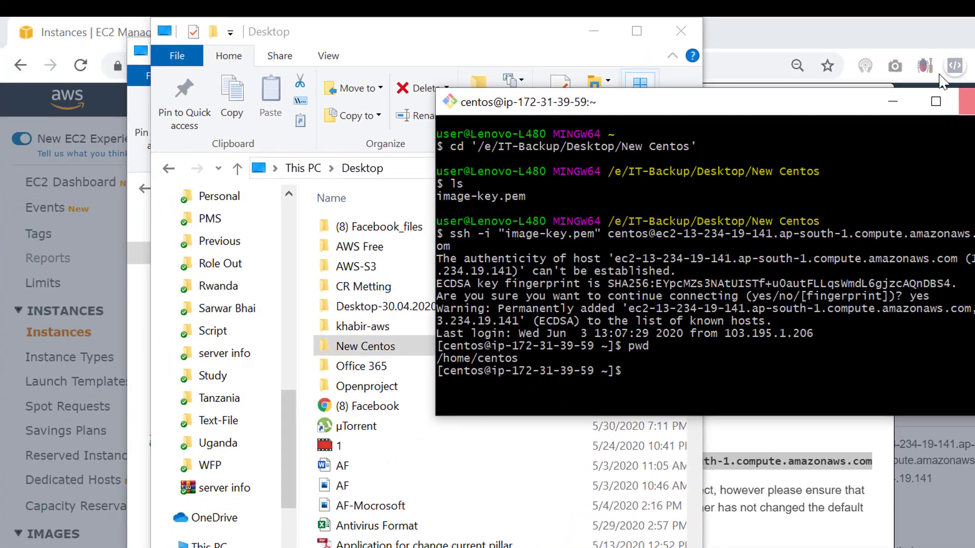
pyautogui.click(938, 102)
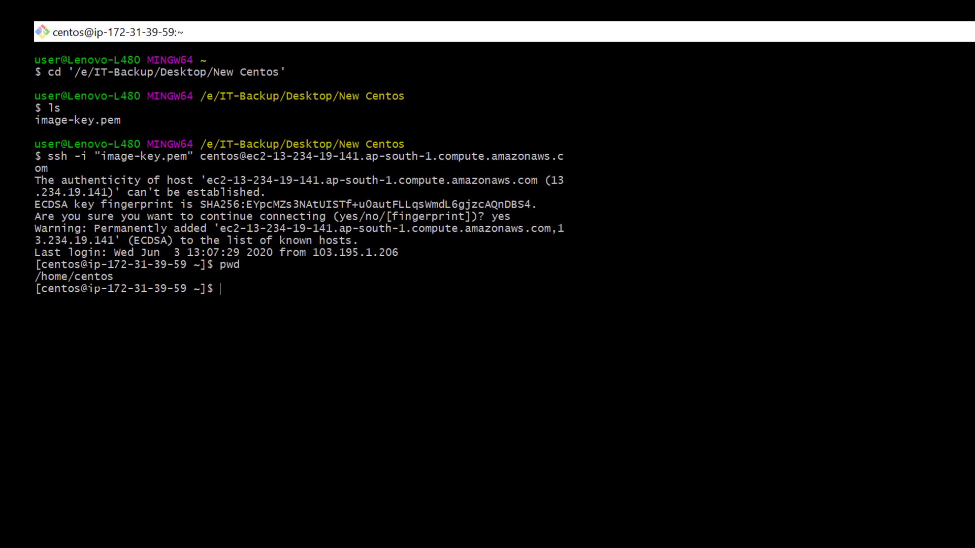
pyautogui.press('F10')
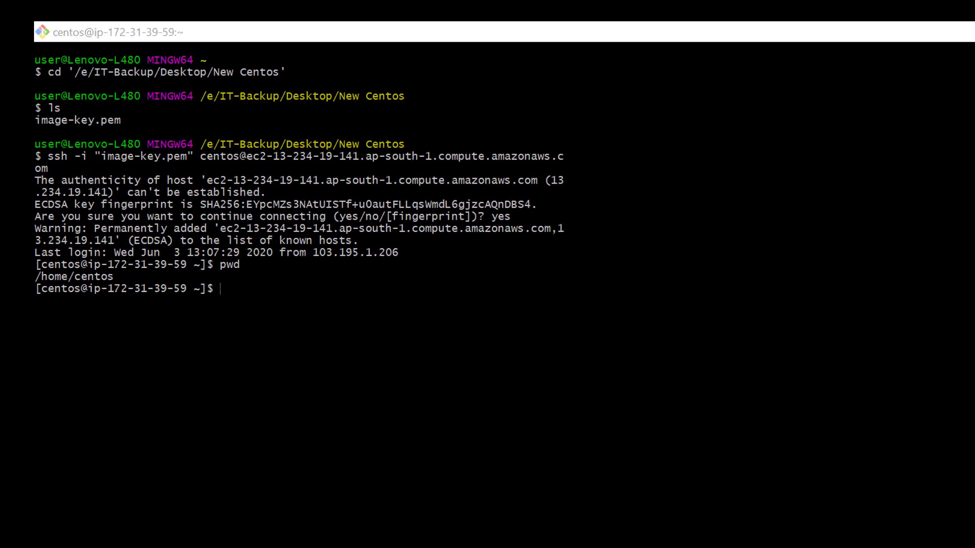